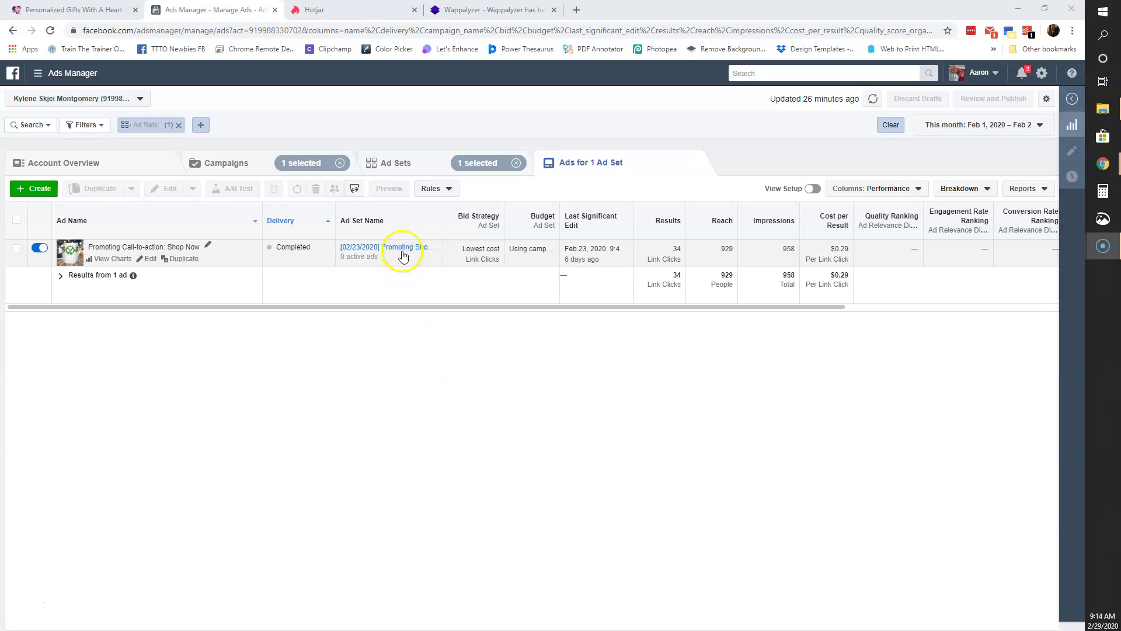
Open the ad in the [02/23/2020] Promoting Shop Now ad set and review its results, reach, impressions and cost per result.
{"action": "left_click", "coordinate": [403, 254]}
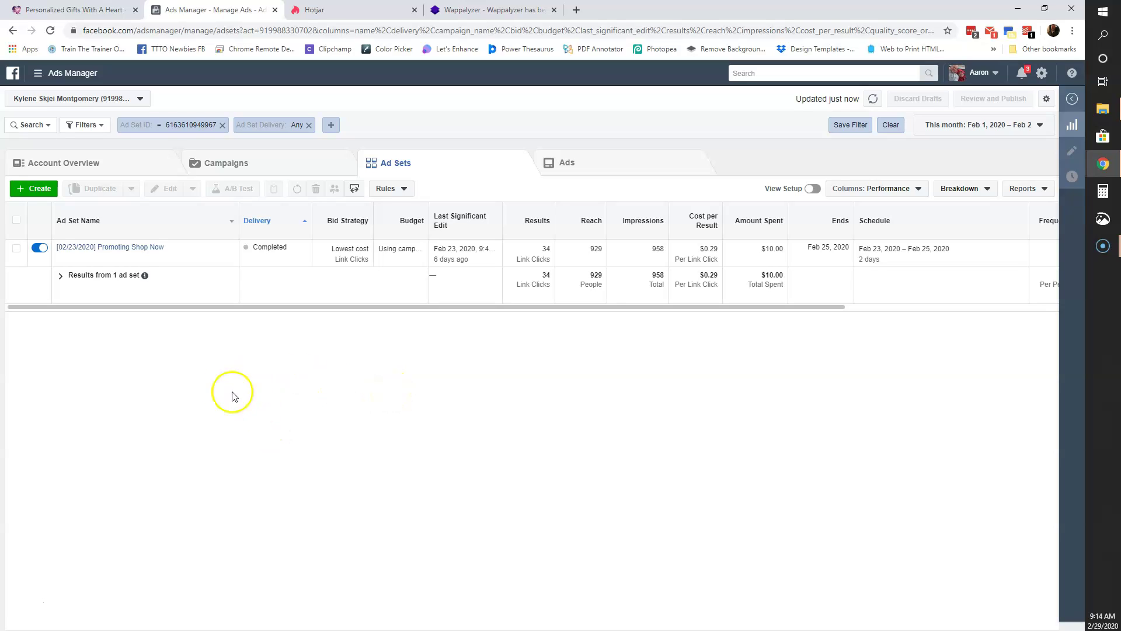
{"action": "left_click", "coordinate": [142, 249]}
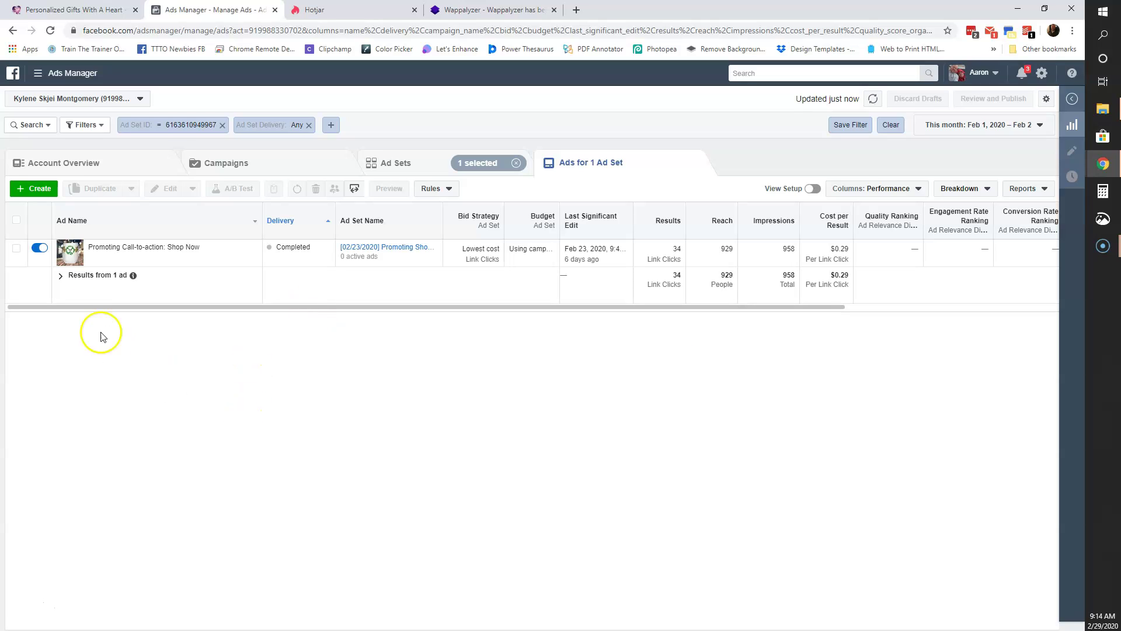
{"action": "left_click", "coordinate": [62, 280]}
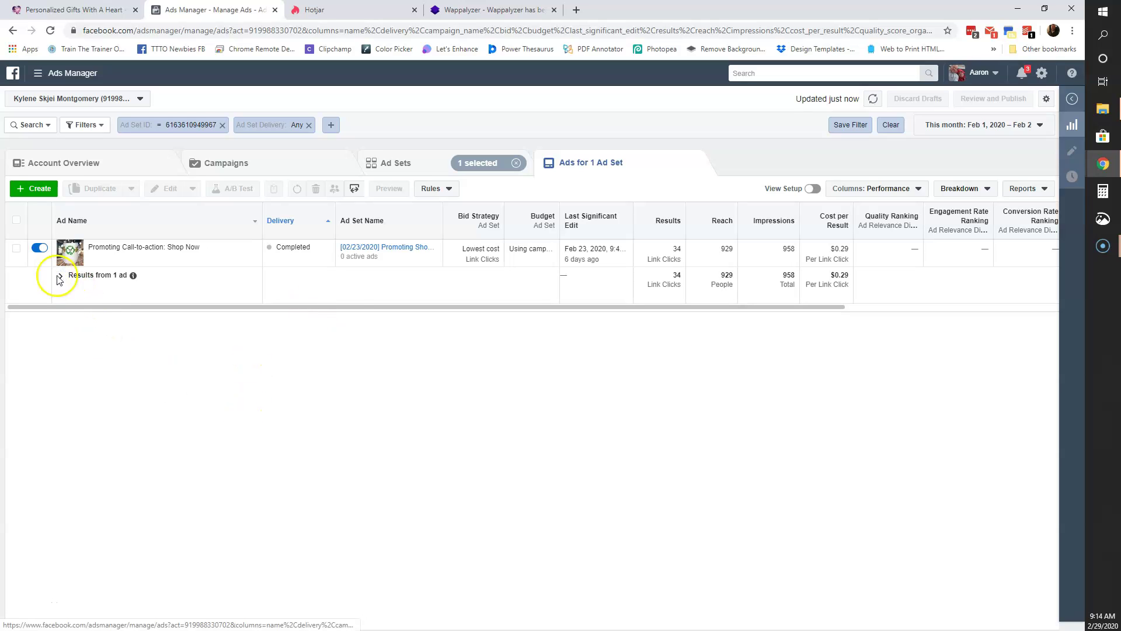
{"action": "mouse_move", "coordinate": [133, 280]}
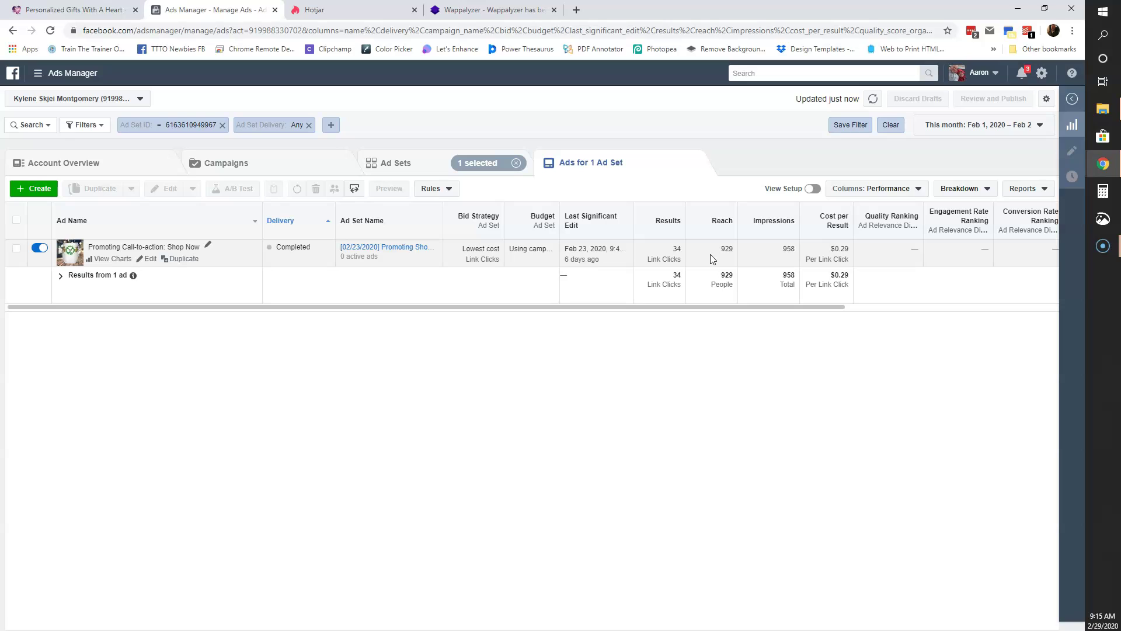
{"action": "left_click", "coordinate": [661, 261]}
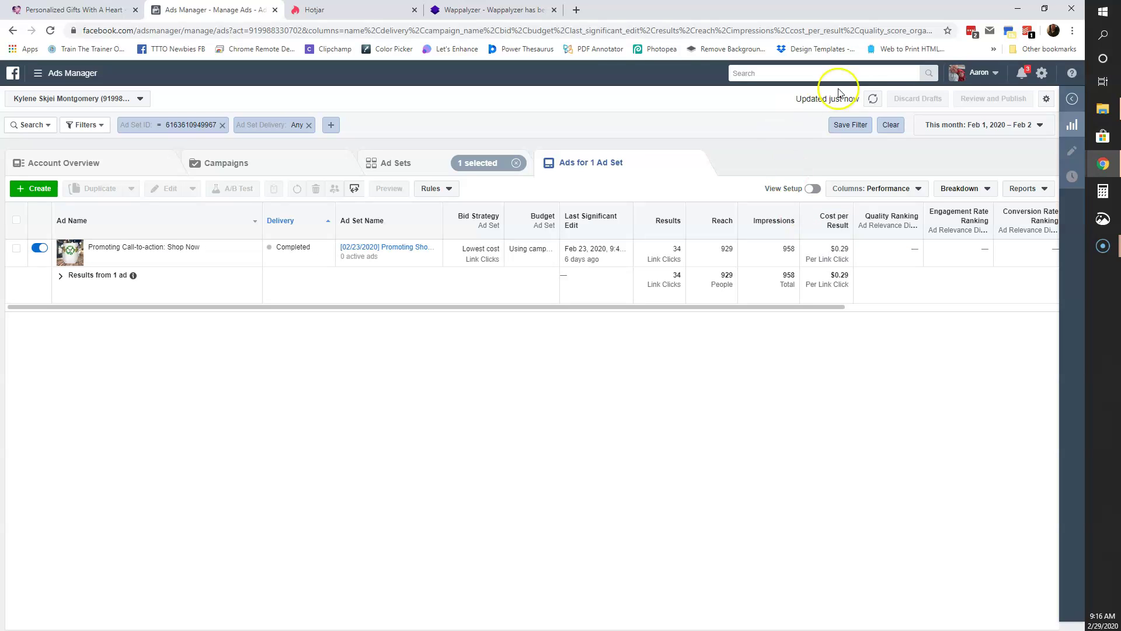
Close the Wappalyzer page, switch to Hotjar and open the Black Friday SBS heatmap.
{"action": "left_click", "coordinate": [559, 10]}
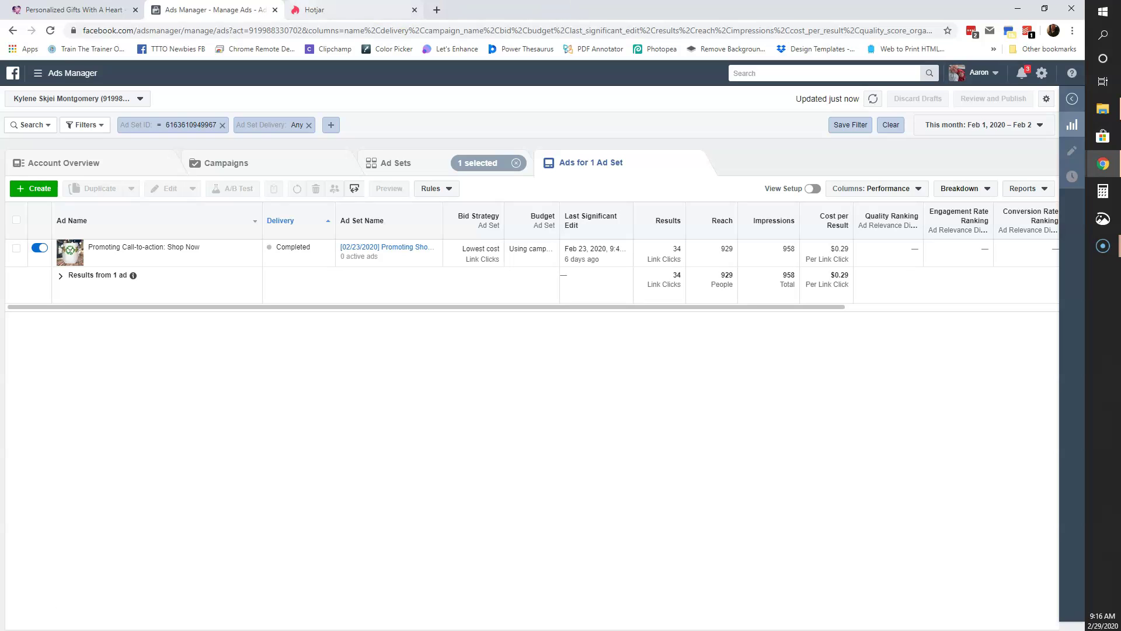
{"action": "left_click", "coordinate": [327, 11]}
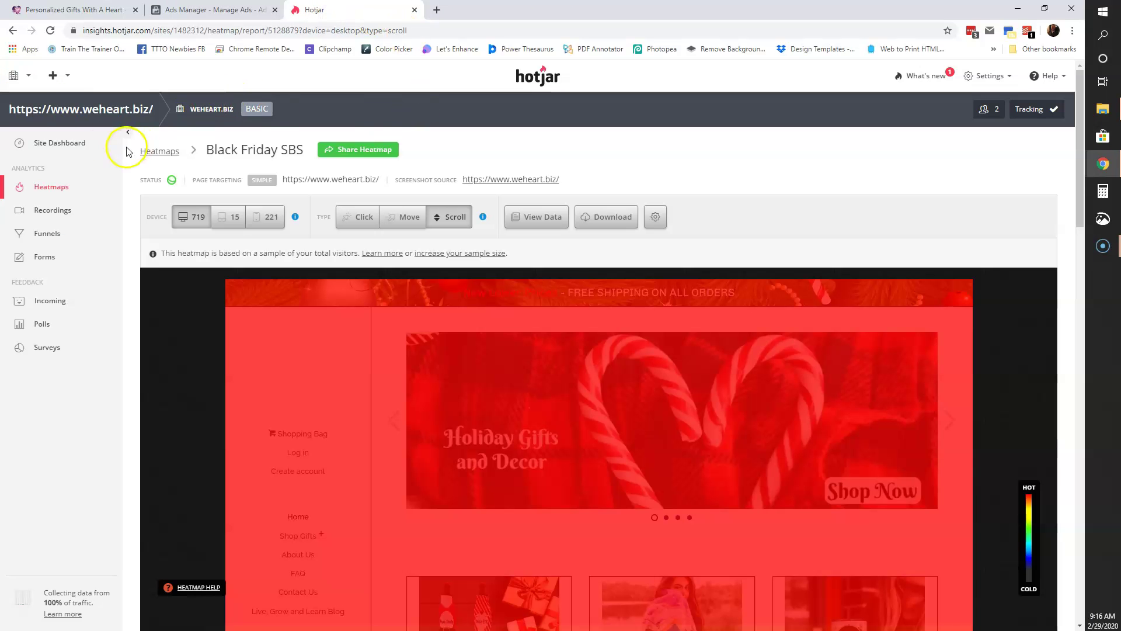
{"action": "left_click", "coordinate": [66, 146]}
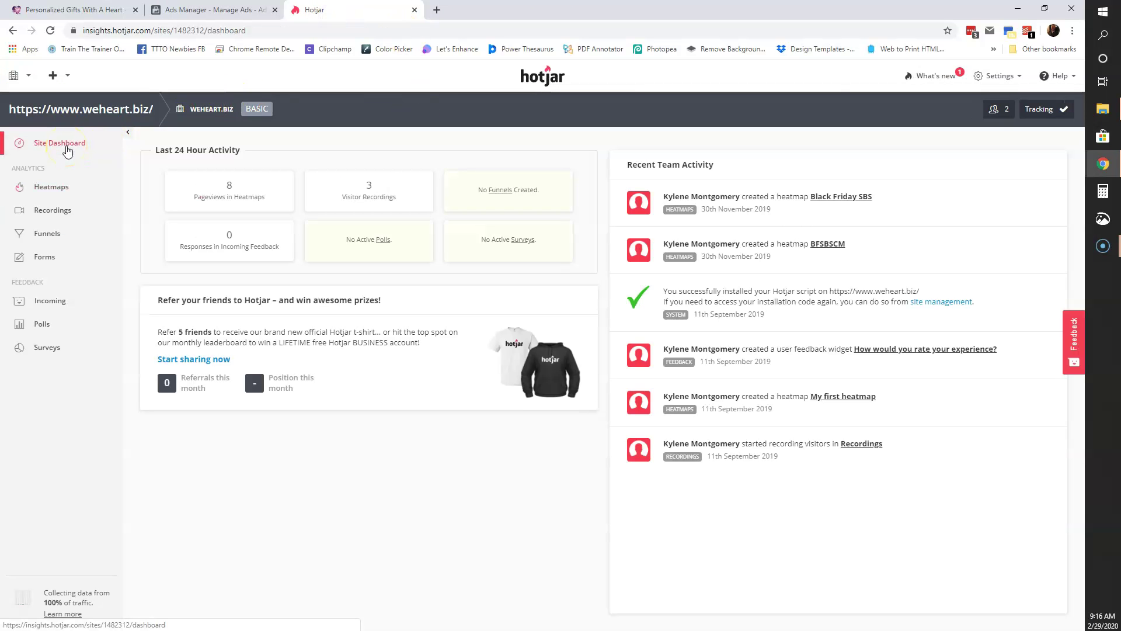
{"action": "left_click", "coordinate": [64, 195]}
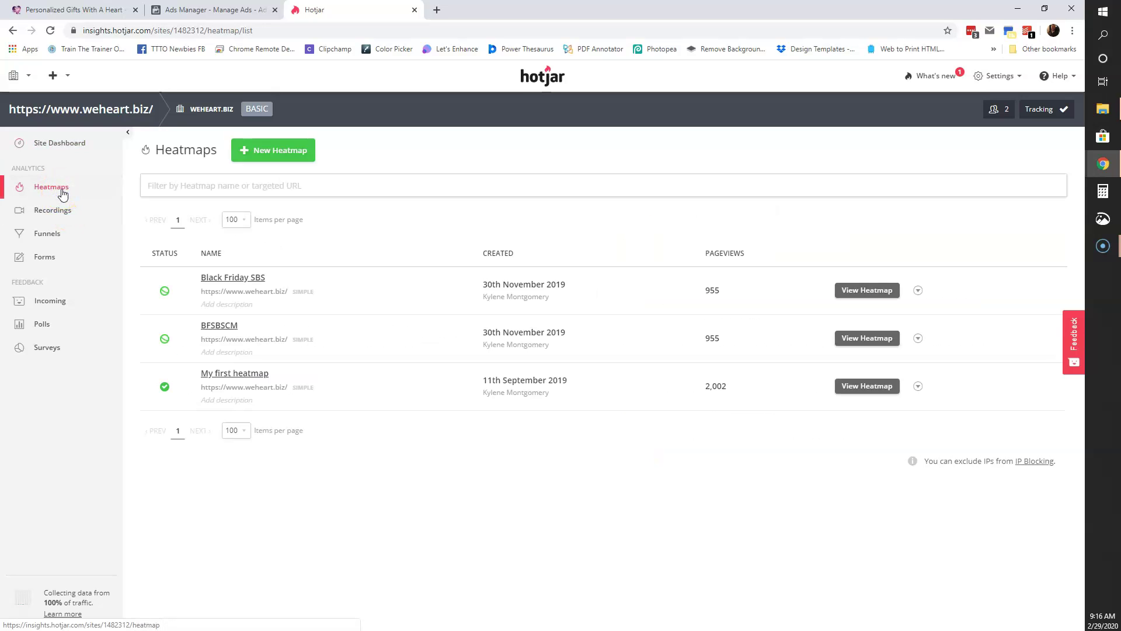
{"action": "left_click", "coordinate": [891, 297]}
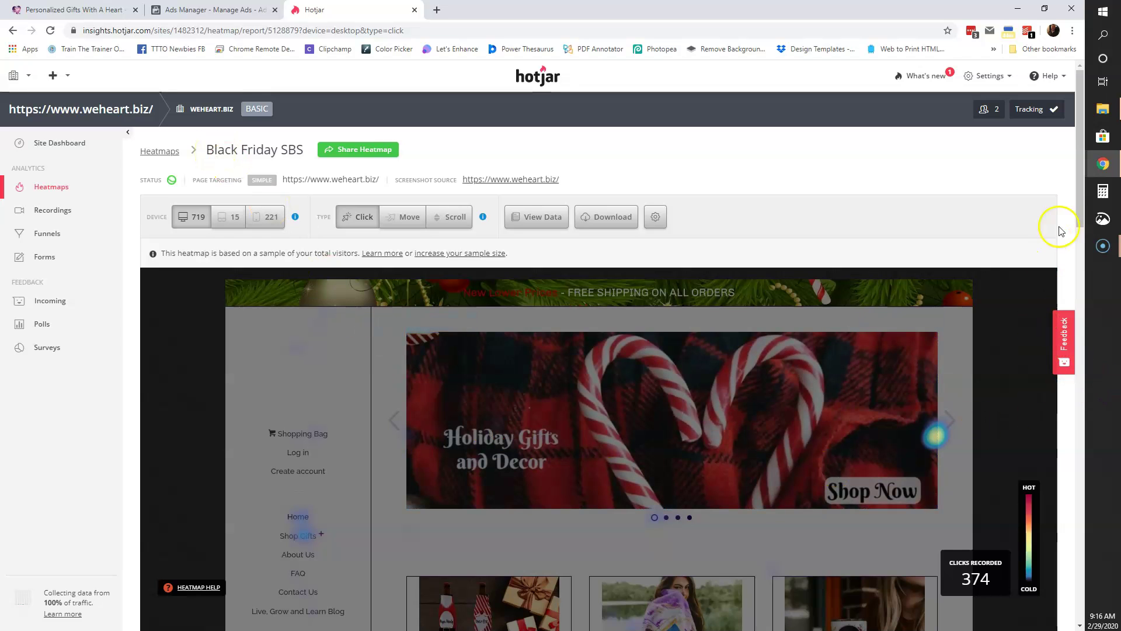
Examine the desktop click heatmap from the home page banner and site menu down to the Email Sign-up form.
{"action": "left_click_drag", "start_coordinate": [1079, 190], "coordinate": [1080, 243]}
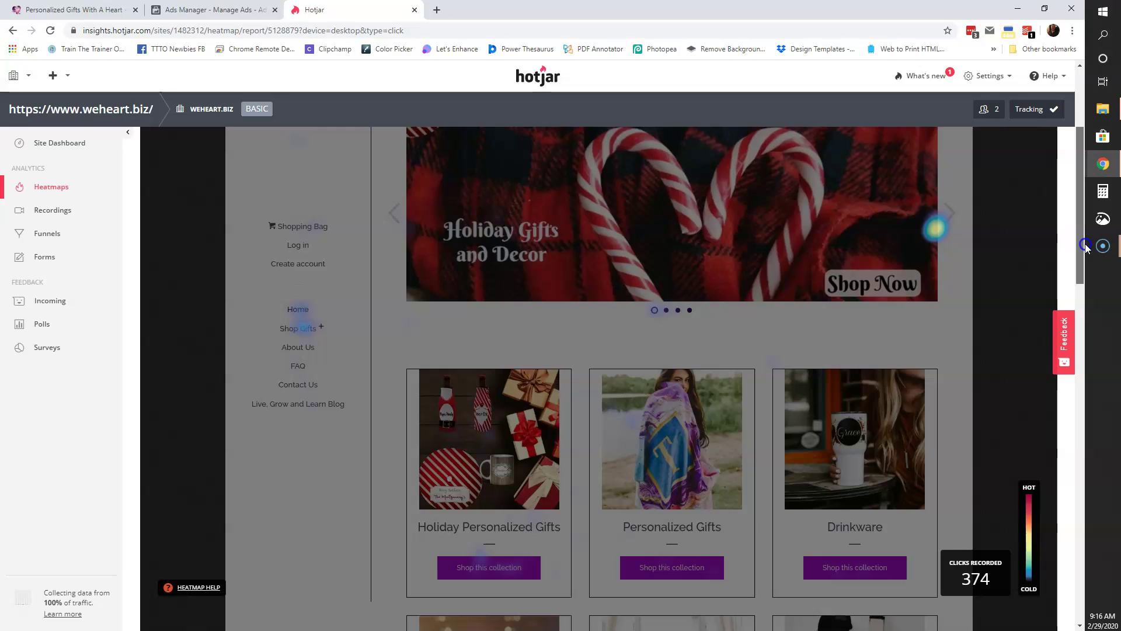
{"action": "mouse_move", "coordinate": [300, 330]}
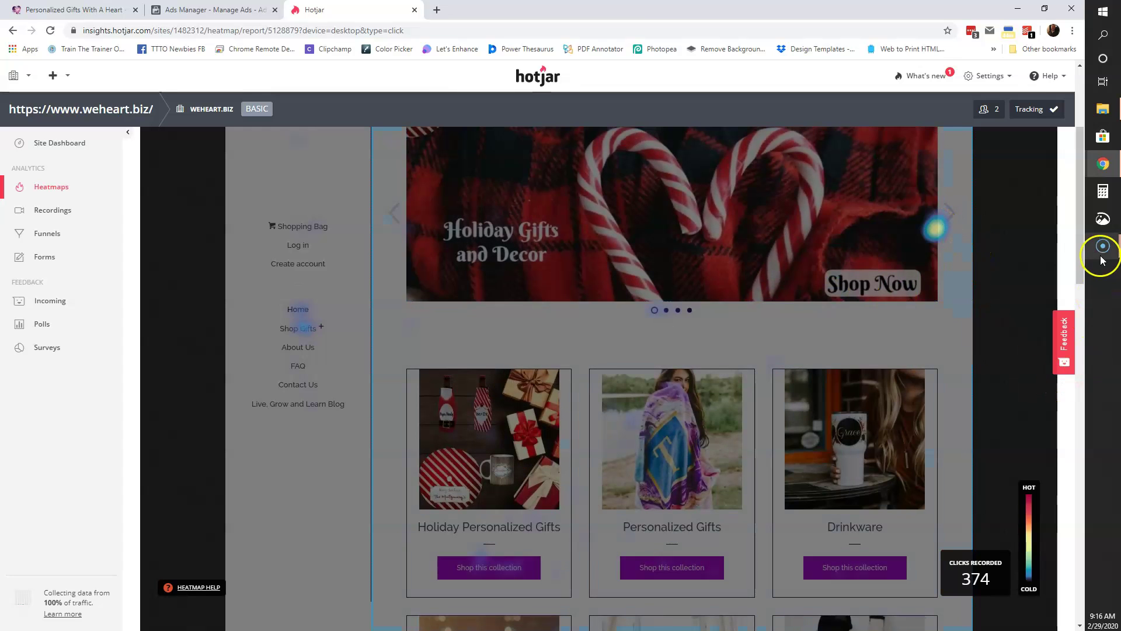
{"action": "left_click", "coordinate": [1082, 374]}
{"action": "left_click_drag", "start_coordinate": [1084, 374], "coordinate": [1094, 531]}
{"action": "mouse_move", "coordinate": [655, 446]}
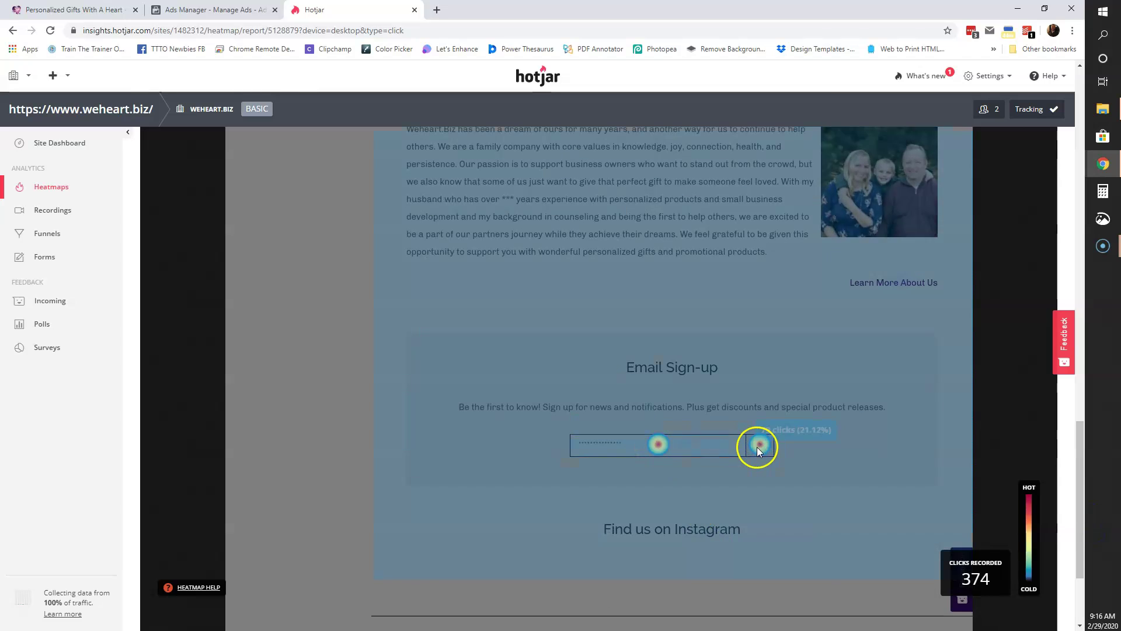
{"action": "left_click_drag", "start_coordinate": [1085, 479], "coordinate": [1082, 117]}
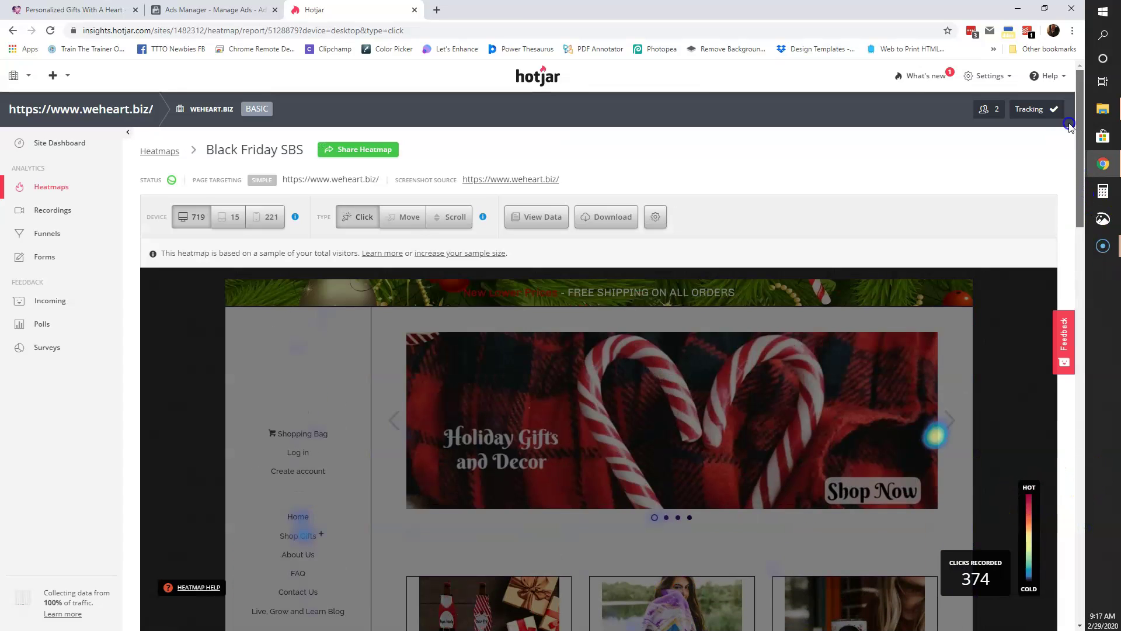
View the desktop Move heatmap and inspect the tap hotspots on the phone heatmap.
{"action": "left_click", "coordinate": [396, 217]}
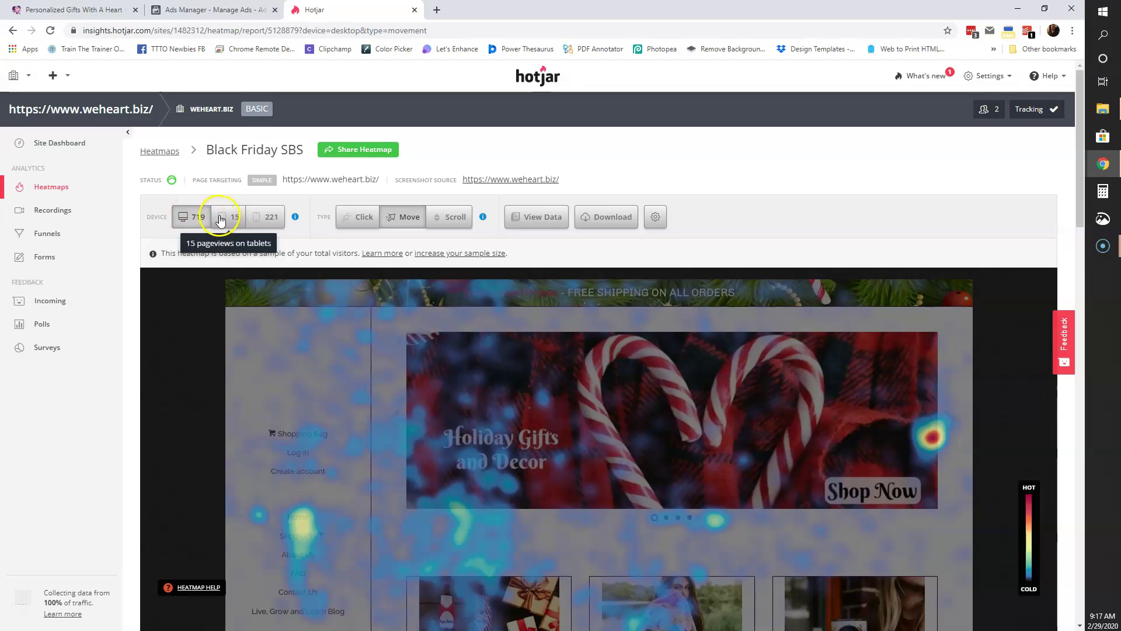
{"action": "left_click", "coordinate": [265, 218]}
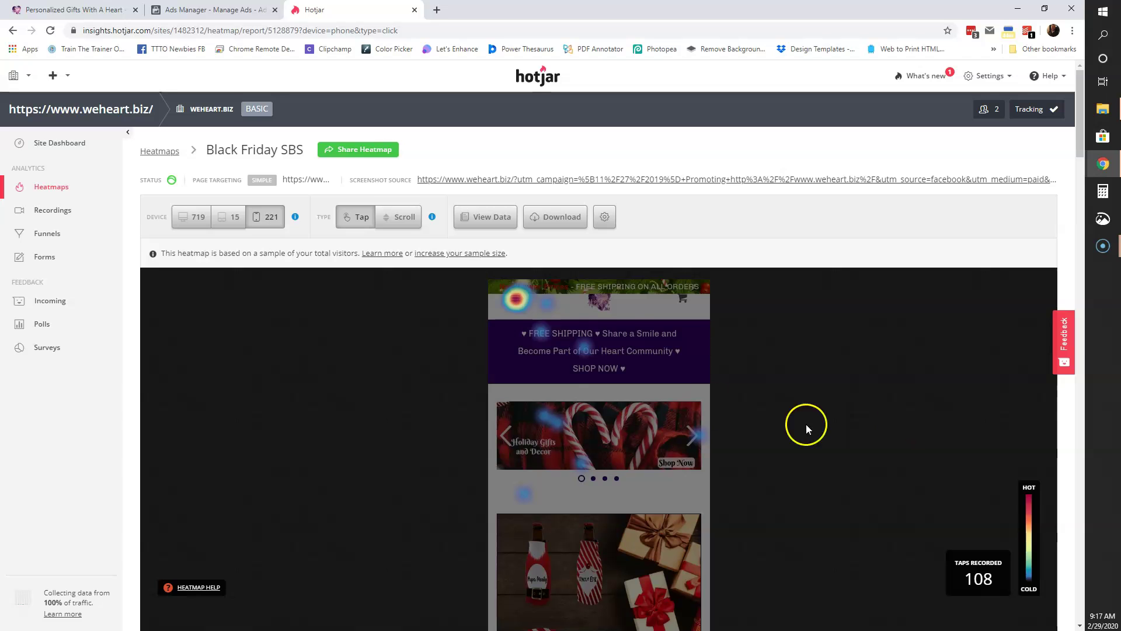
{"action": "mouse_move", "coordinate": [522, 303]}
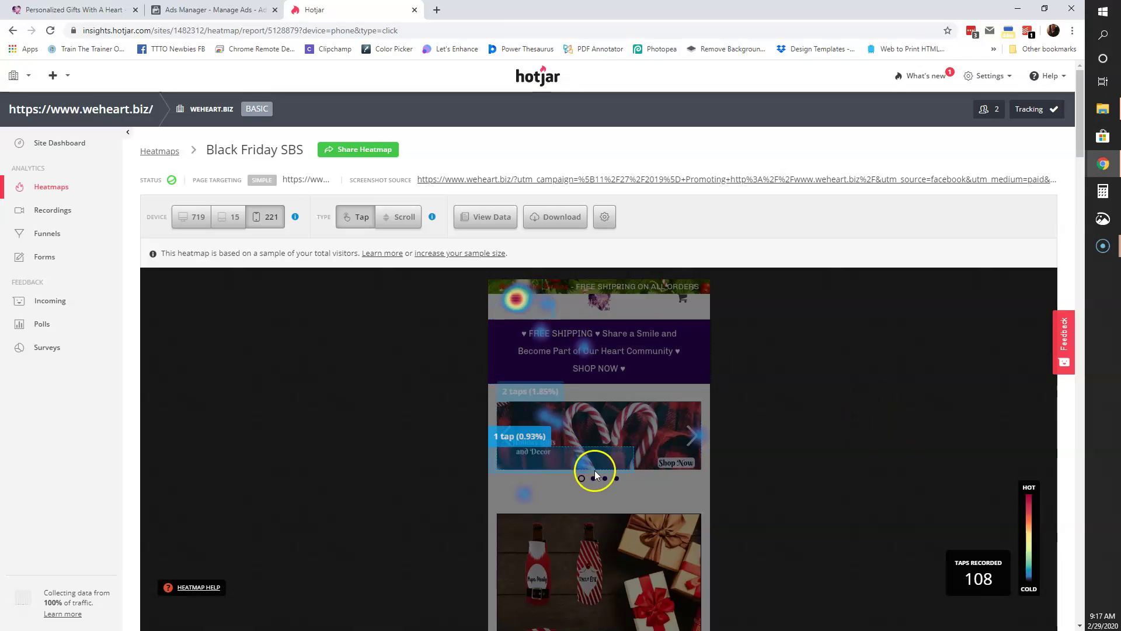
{"action": "mouse_move", "coordinate": [1080, 138]}
{"action": "left_mouse_down"}
{"action": "mouse_move", "coordinate": [1084, 243]}
{"action": "mouse_move", "coordinate": [1080, 142]}
{"action": "left_mouse_up"}
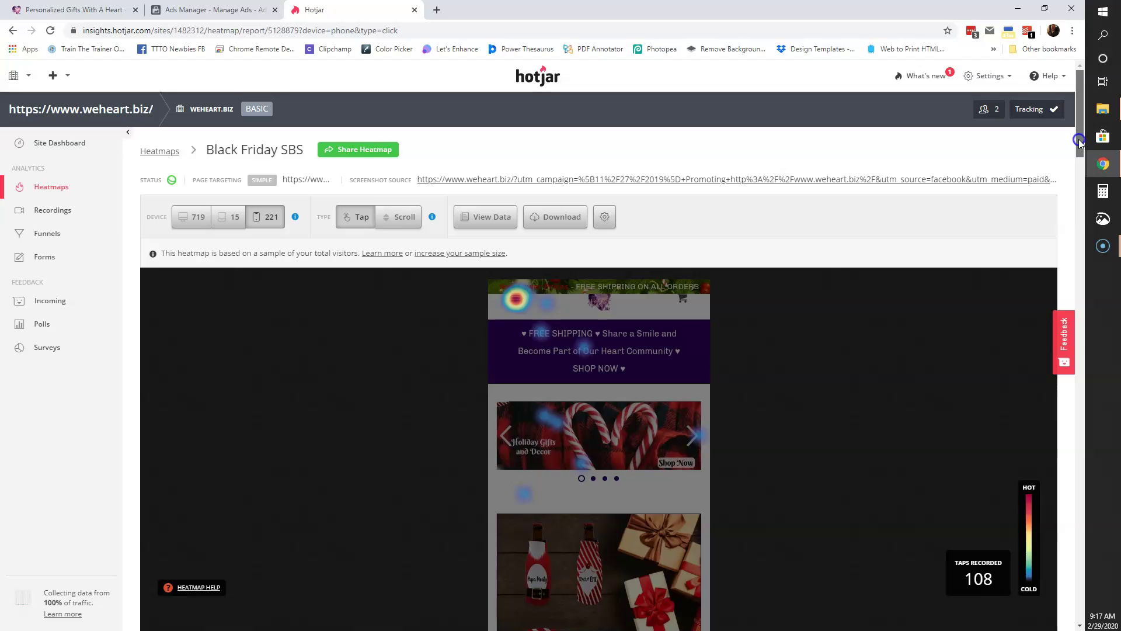
Examine how far phone visitors get down the page in the phone Scroll heatmap, from the average fold to the footer.
{"action": "left_click", "coordinate": [391, 219]}
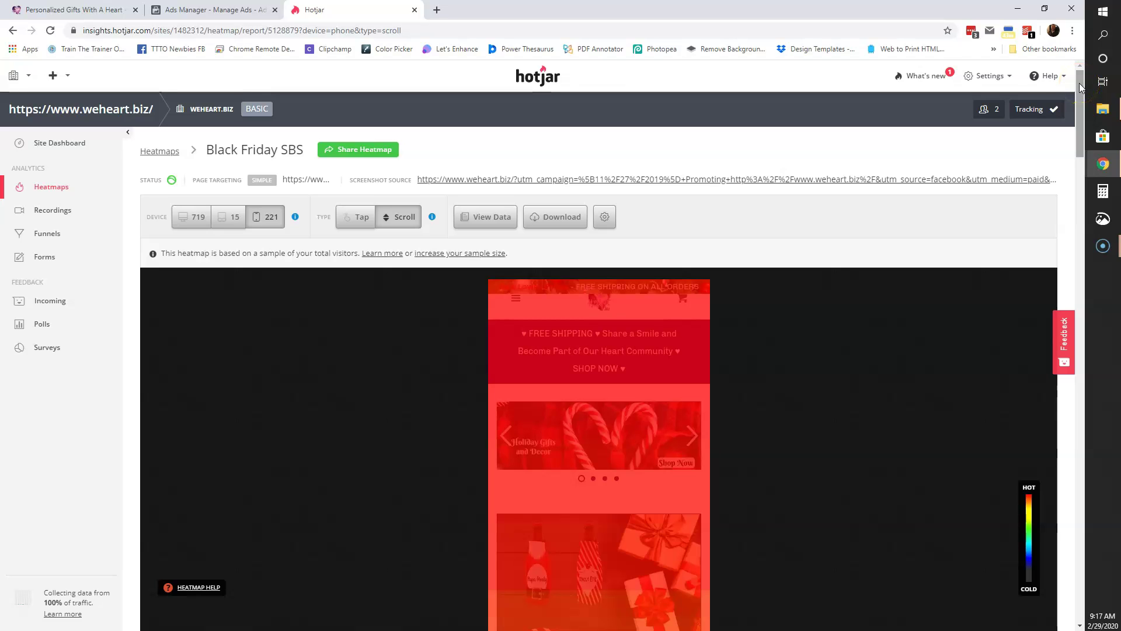
{"action": "left_click_drag", "start_coordinate": [1079, 83], "coordinate": [1082, 104]}
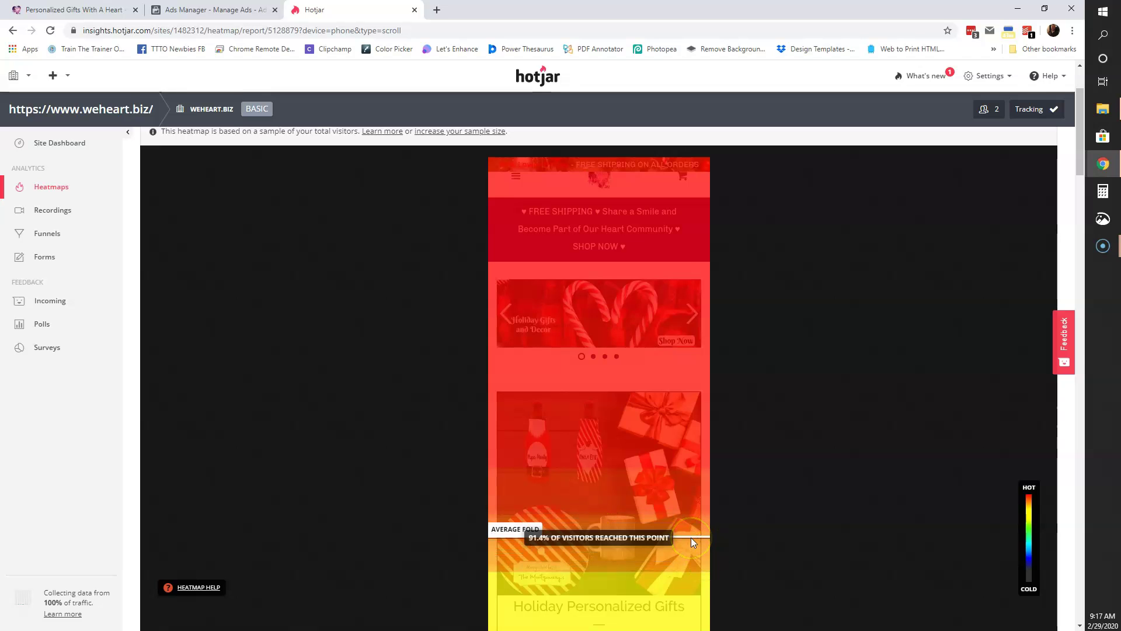
{"action": "left_click", "coordinate": [667, 561]}
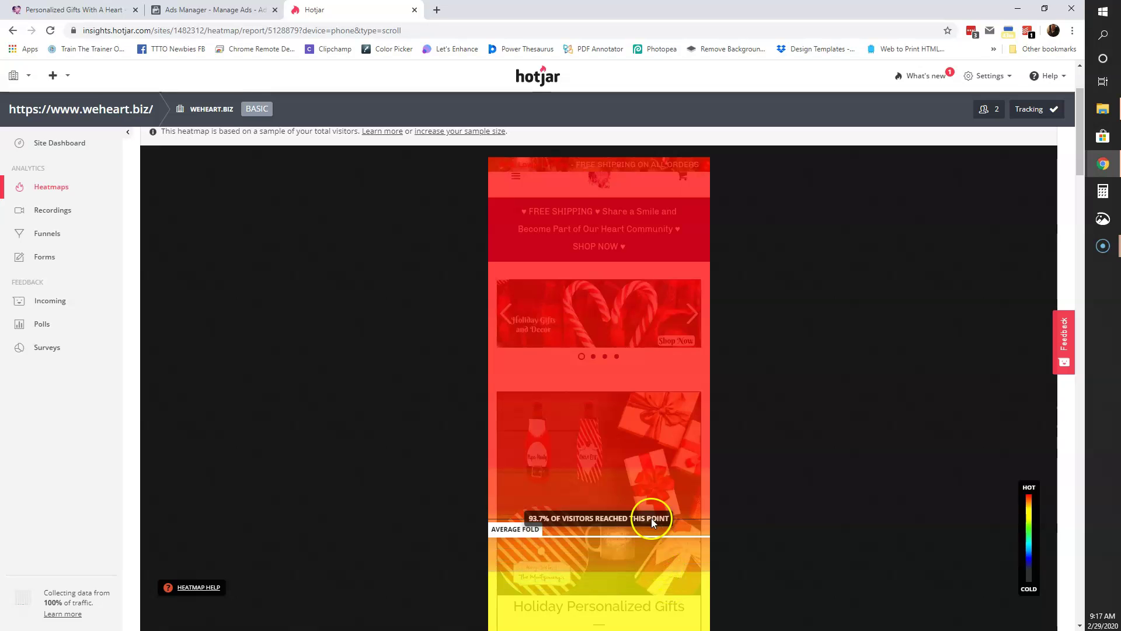
{"action": "scroll", "coordinate": [636, 486], "scroll_direction": "down", "scroll_amount": 5}
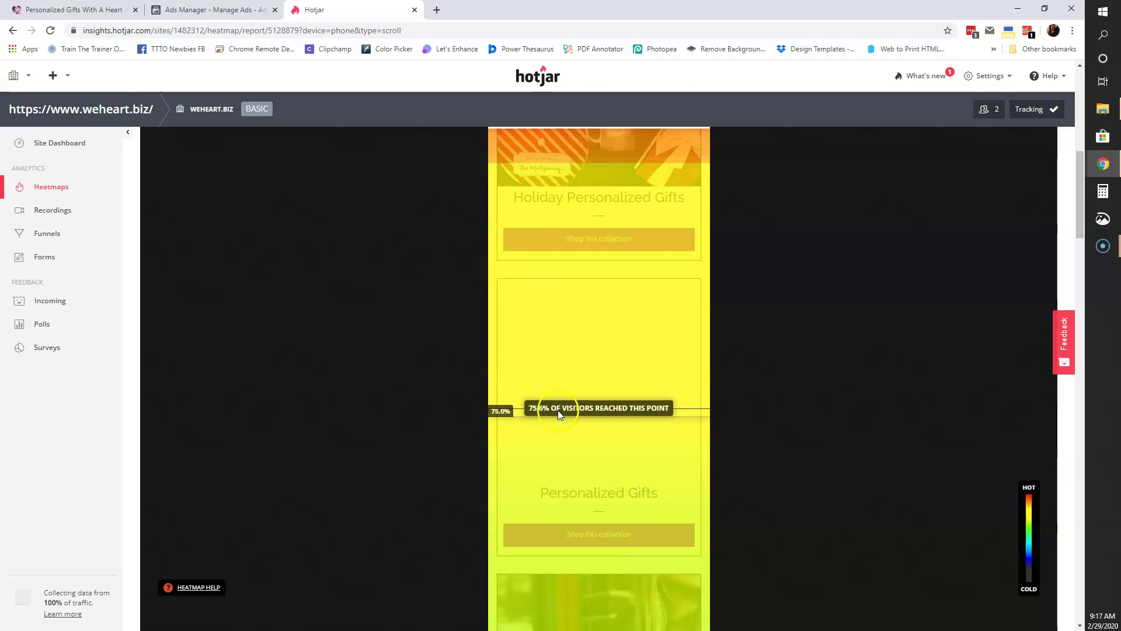
{"action": "scroll", "coordinate": [586, 481], "scroll_direction": "down", "scroll_amount": 7}
{"action": "scroll", "coordinate": [586, 486], "scroll_direction": "down", "scroll_amount": 20}
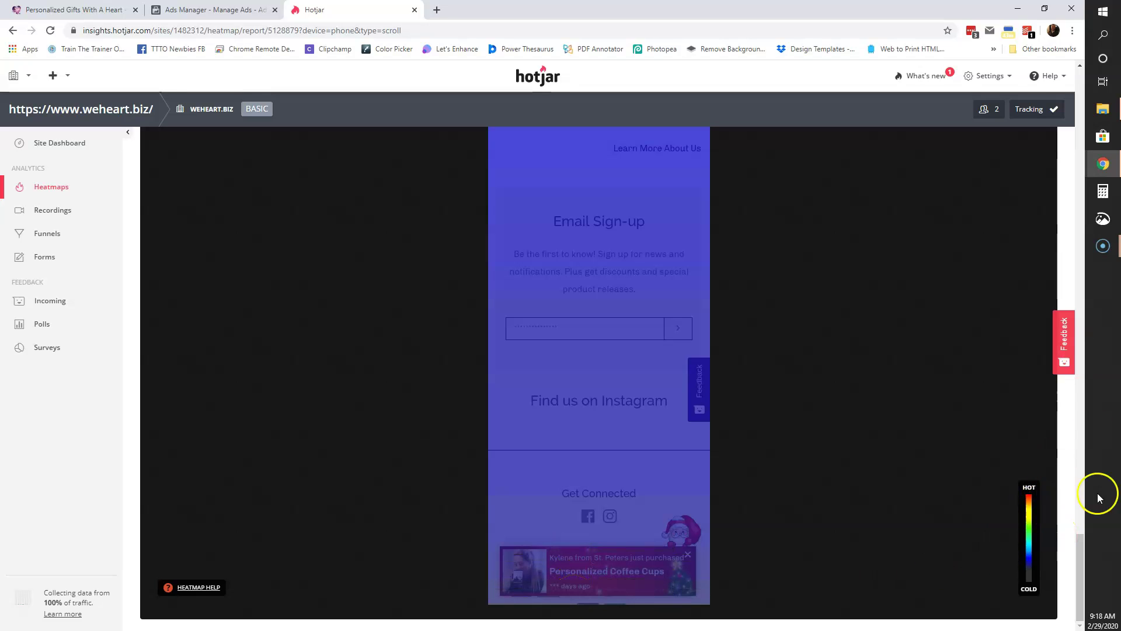
Switch the Scroll heatmap to desktop and examine how far visitors get down to the page footer.
{"action": "left_click_drag", "start_coordinate": [1080, 561], "coordinate": [1090, 84]}
{"action": "left_click", "coordinate": [193, 216]}
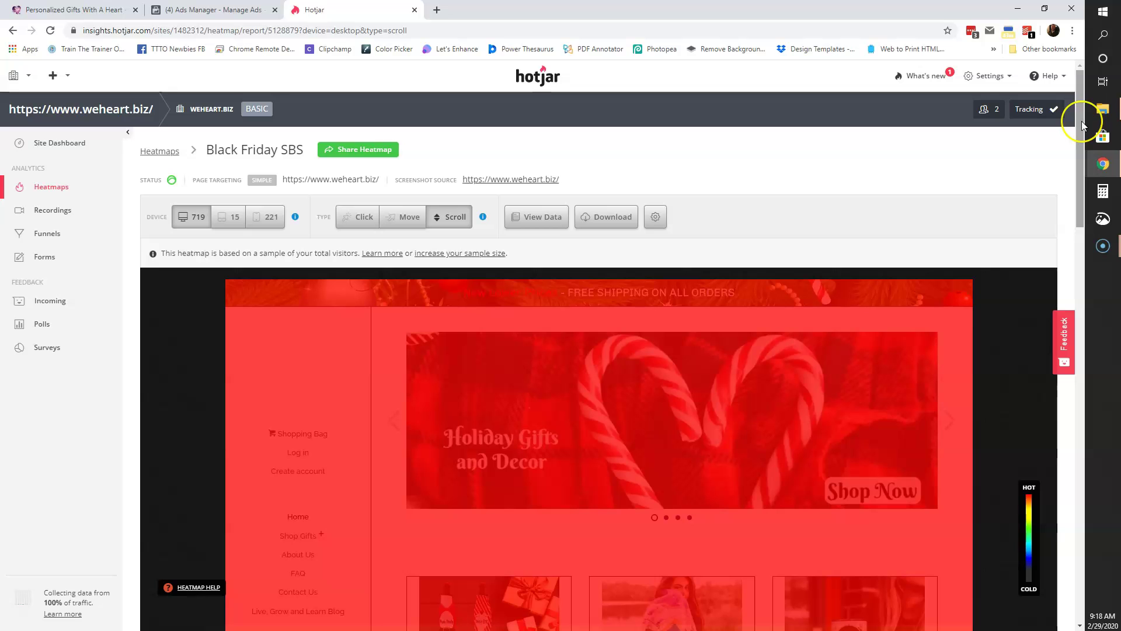
{"action": "left_click_drag", "start_coordinate": [1081, 126], "coordinate": [1085, 184]}
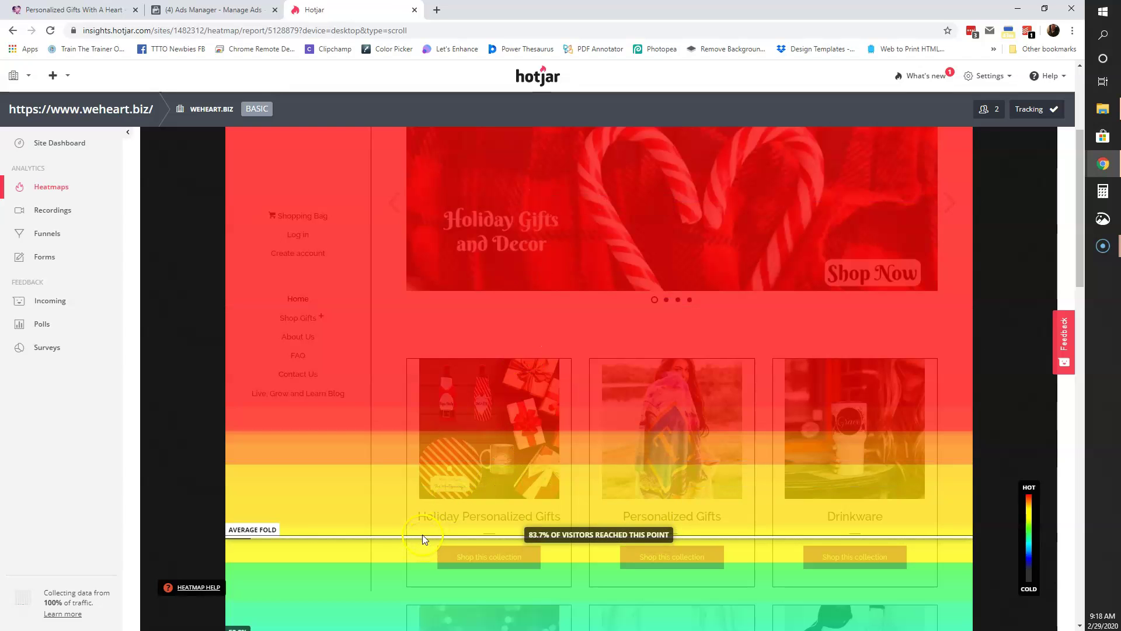
{"action": "scroll", "coordinate": [422, 542], "scroll_direction": "down", "scroll_amount": 15}
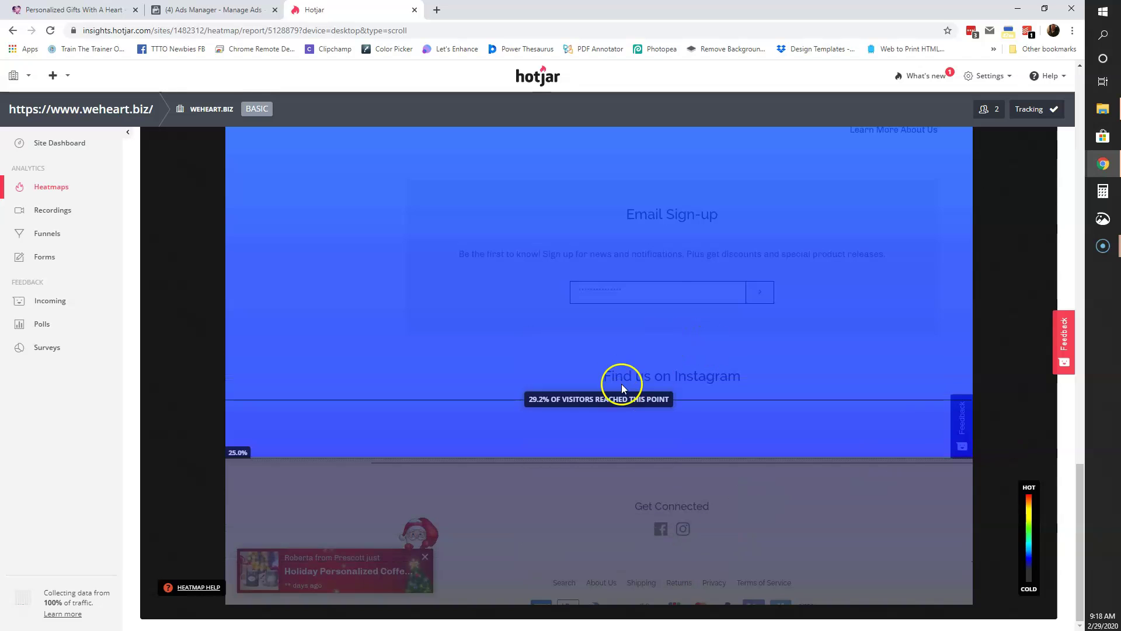
{"action": "left_click_drag", "start_coordinate": [1080, 502], "coordinate": [1080, 108]}
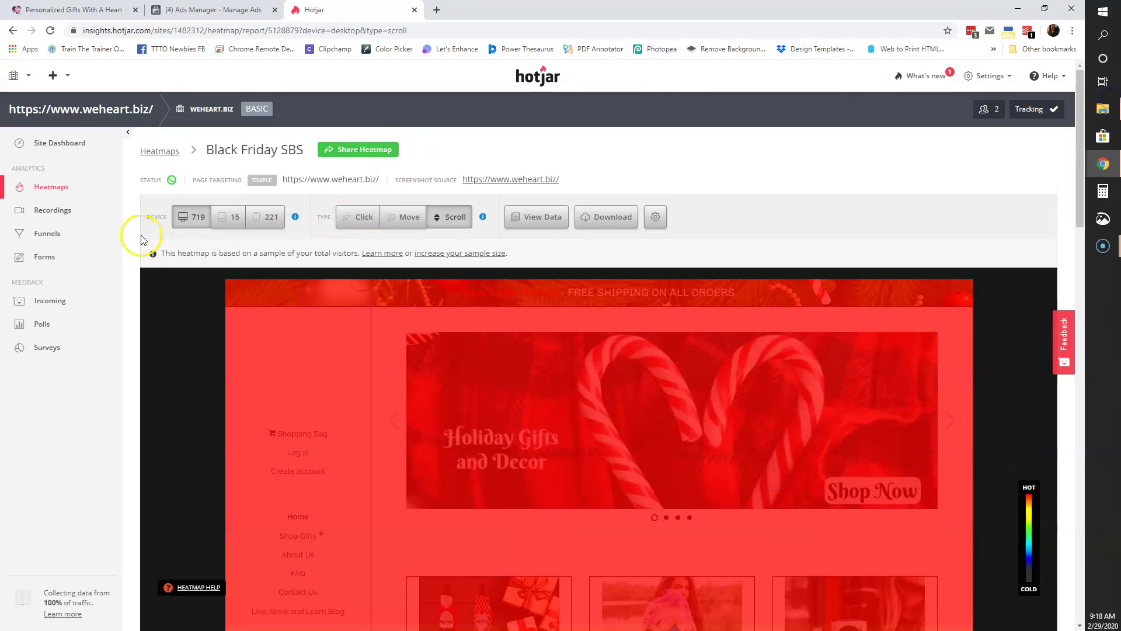
Filter the visitor recordings to the custom date range 24 Feb 2020 to 25 Feb 2020.
{"action": "left_click", "coordinate": [44, 213]}
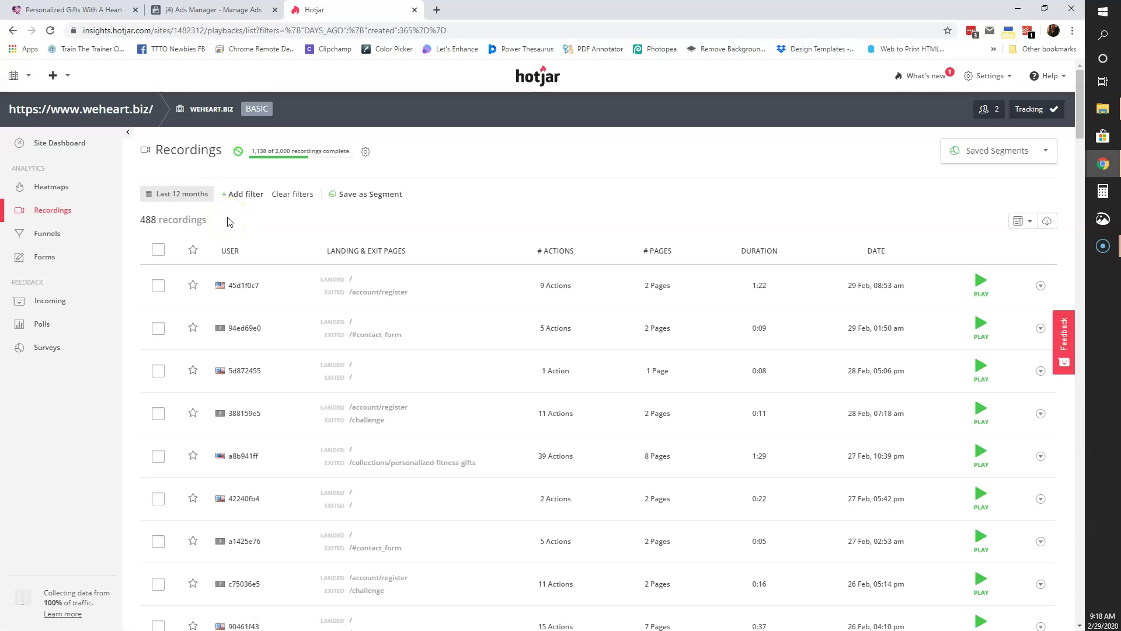
{"action": "left_click", "coordinate": [195, 202]}
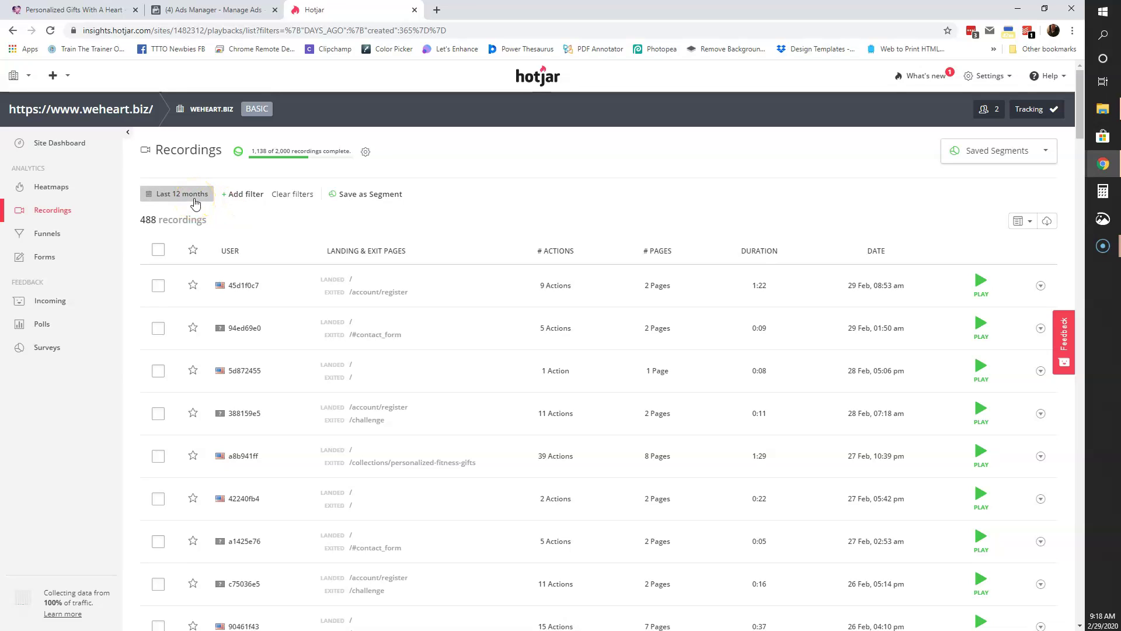
{"action": "left_click", "coordinate": [231, 355]}
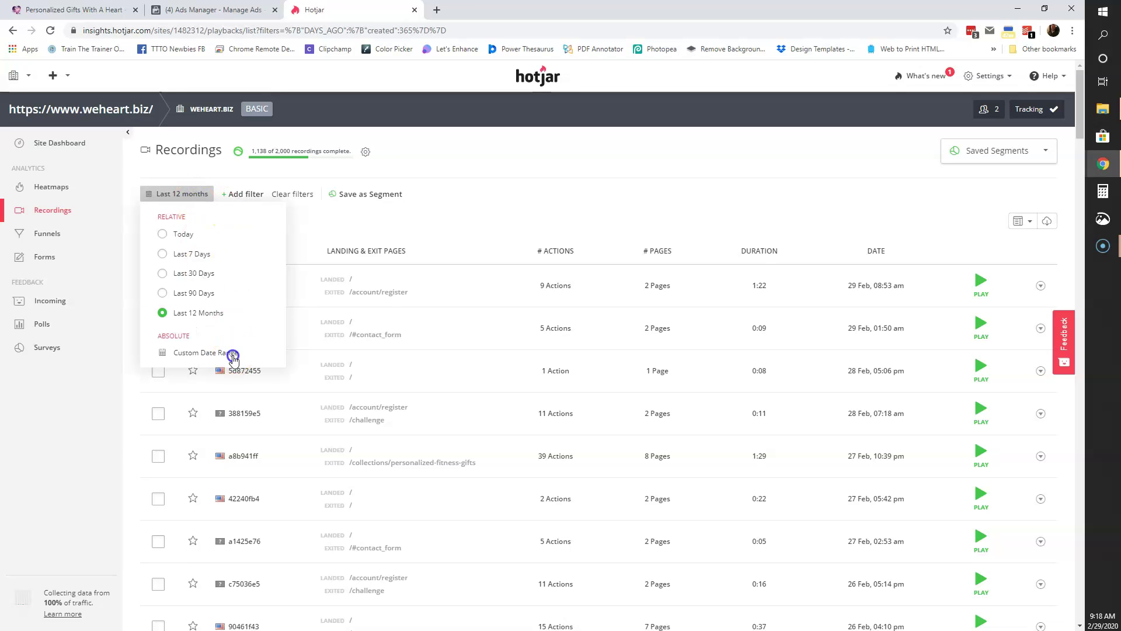
{"action": "left_click", "coordinate": [242, 295]}
{"action": "left_click", "coordinate": [242, 295]}
{"action": "left_click", "coordinate": [242, 294]}
{"action": "left_click", "coordinate": [242, 294]}
{"action": "left_click", "coordinate": [242, 294]}
{"action": "left_click", "coordinate": [242, 294]}
{"action": "left_click", "coordinate": [241, 294]}
{"action": "left_click", "coordinate": [241, 294]}
{"action": "left_click", "coordinate": [241, 294]}
{"action": "left_click", "coordinate": [242, 294]}
{"action": "left_click", "coordinate": [242, 294]}
{"action": "left_click", "coordinate": [172, 396]}
{"action": "left_click", "coordinate": [301, 398]}
{"action": "left_click", "coordinate": [257, 442]}
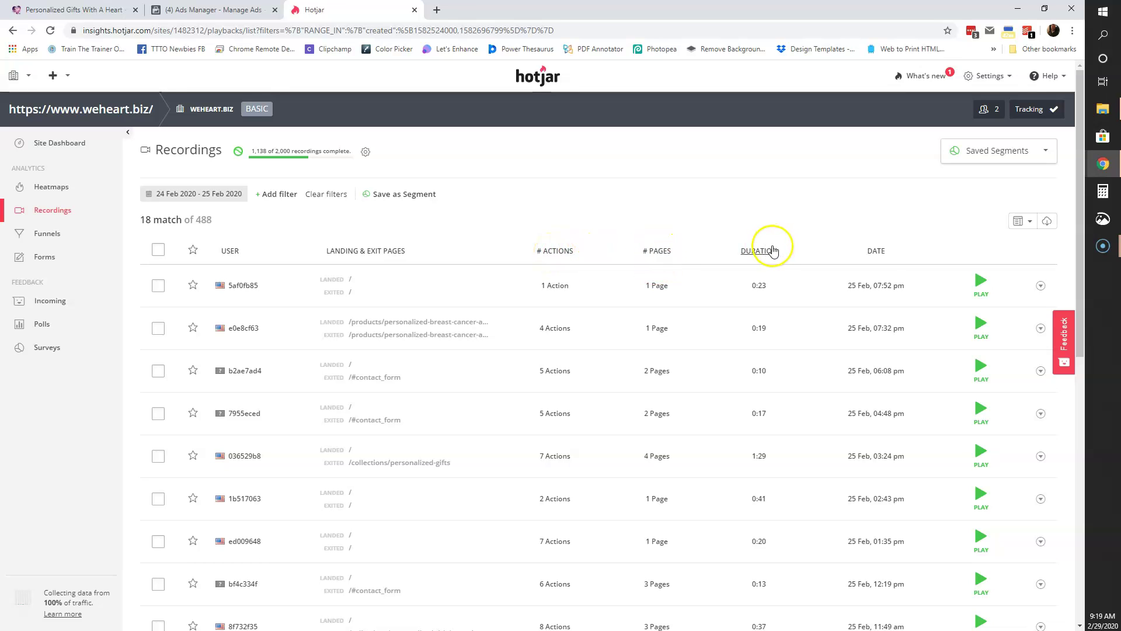
Sort the recordings by number of actions, highest first, and watch the 24 Feb visit that landed on /account/register and exited at /challenge.
{"action": "left_click", "coordinate": [564, 251]}
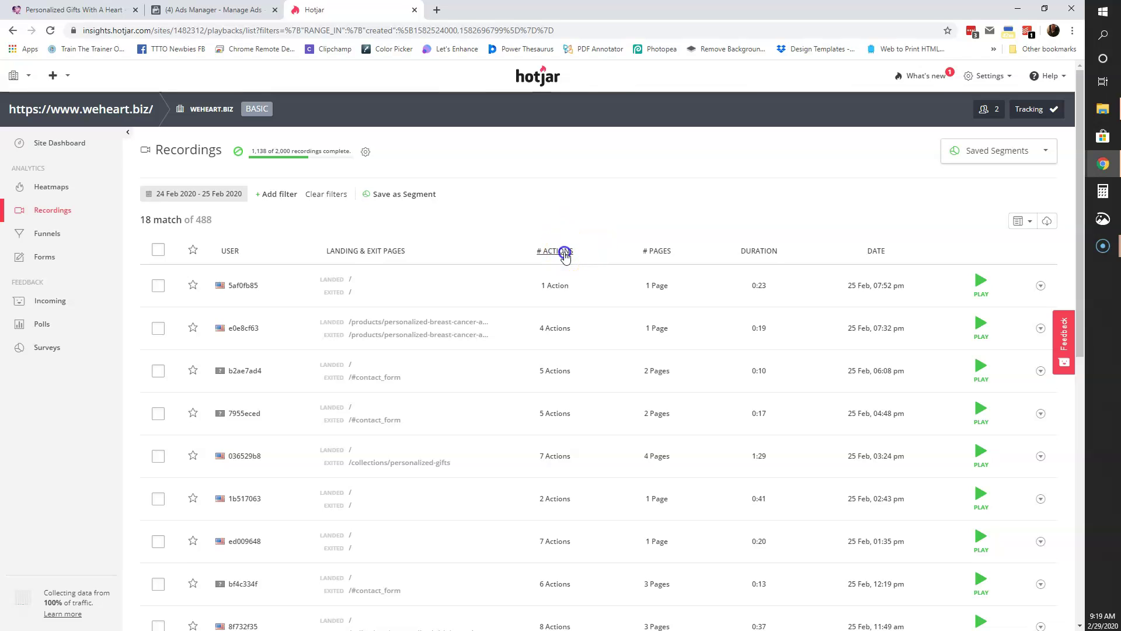
{"action": "left_click", "coordinate": [558, 251]}
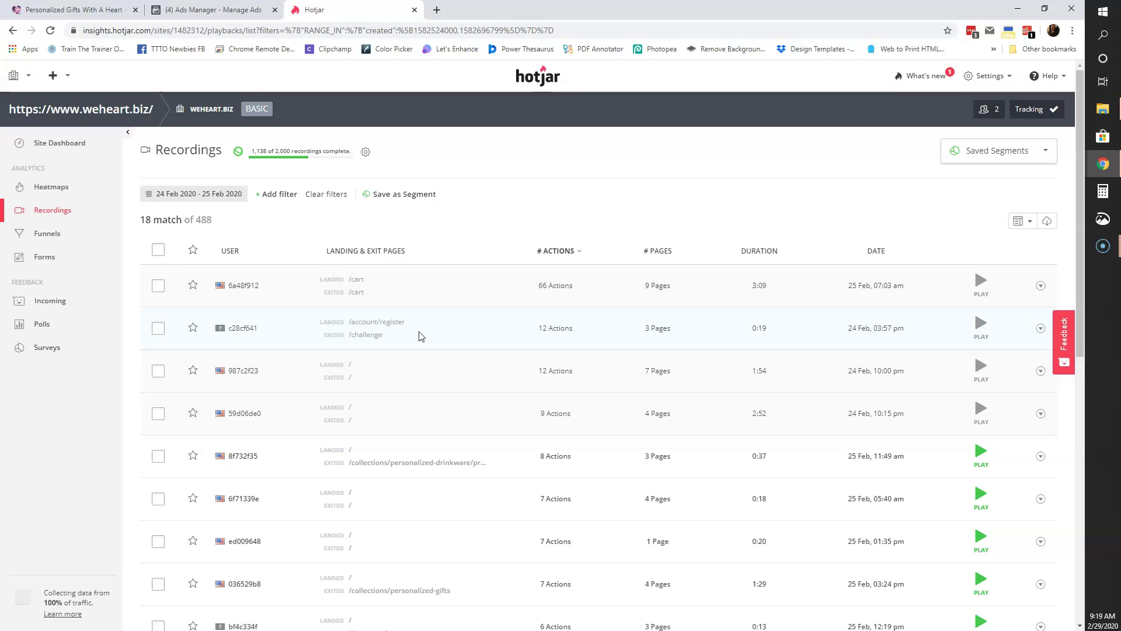
{"action": "left_click", "coordinate": [981, 325]}
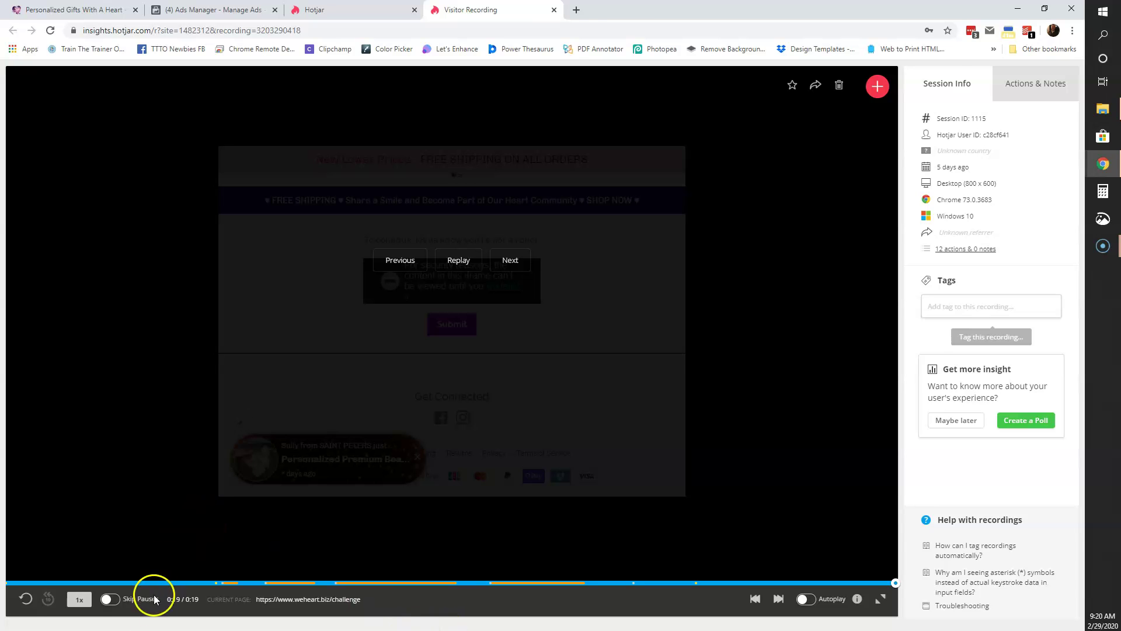
{"action": "left_click", "coordinate": [554, 9]}
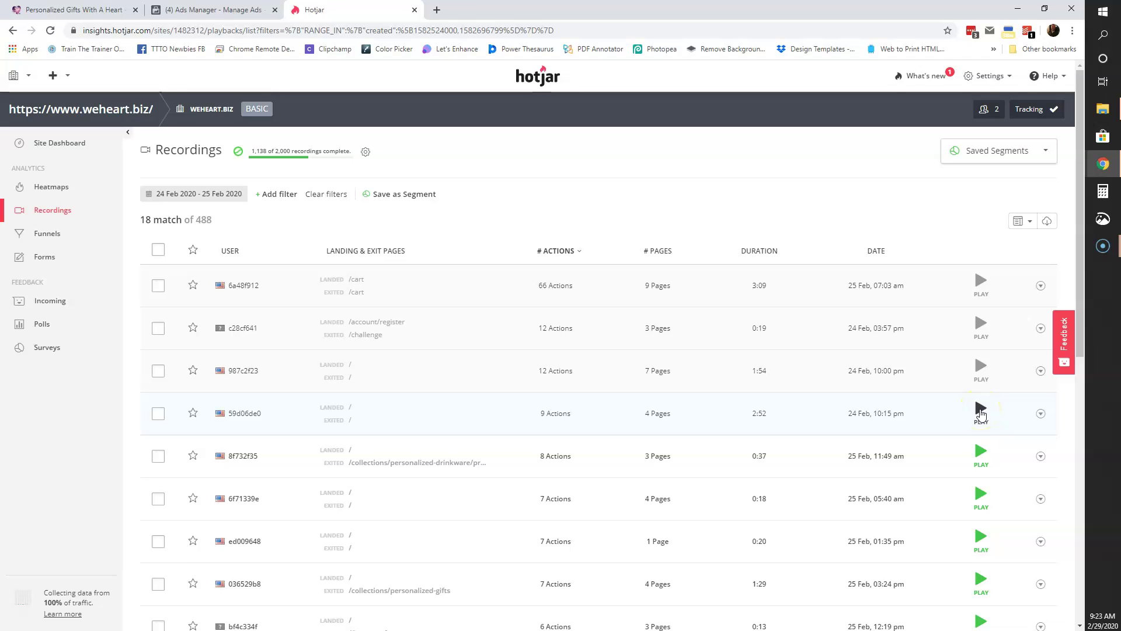
Watch the recording of the 24 Feb, 10:15 pm visit, raising the playback speed to 4x.
{"action": "left_click", "coordinate": [981, 410]}
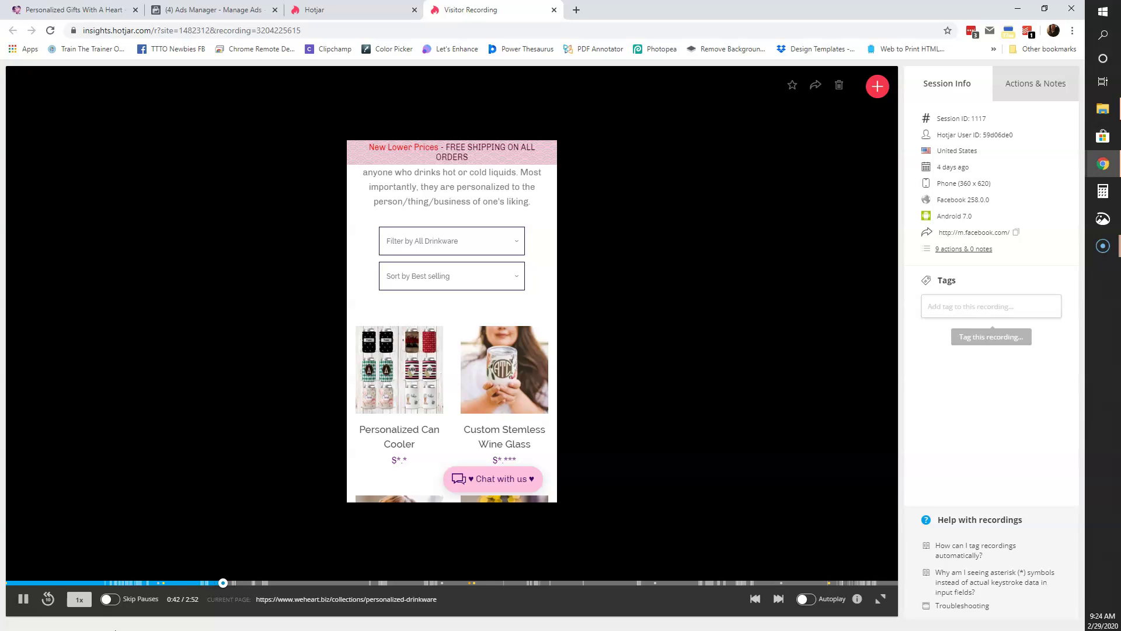
{"action": "left_click", "coordinate": [80, 599]}
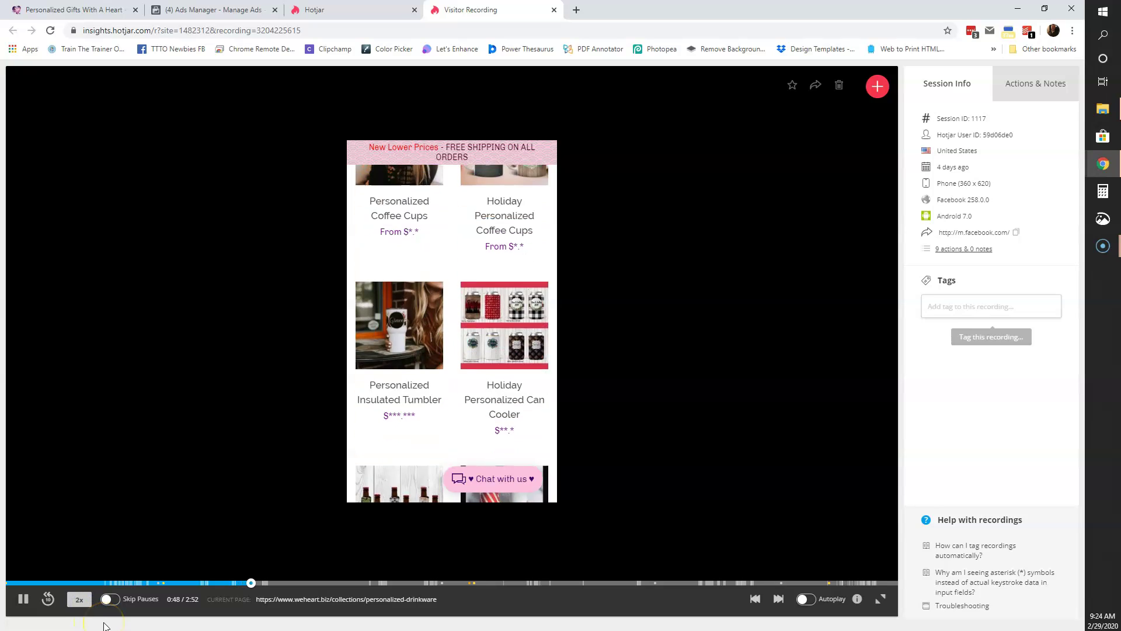
{"action": "left_click", "coordinate": [80, 602]}
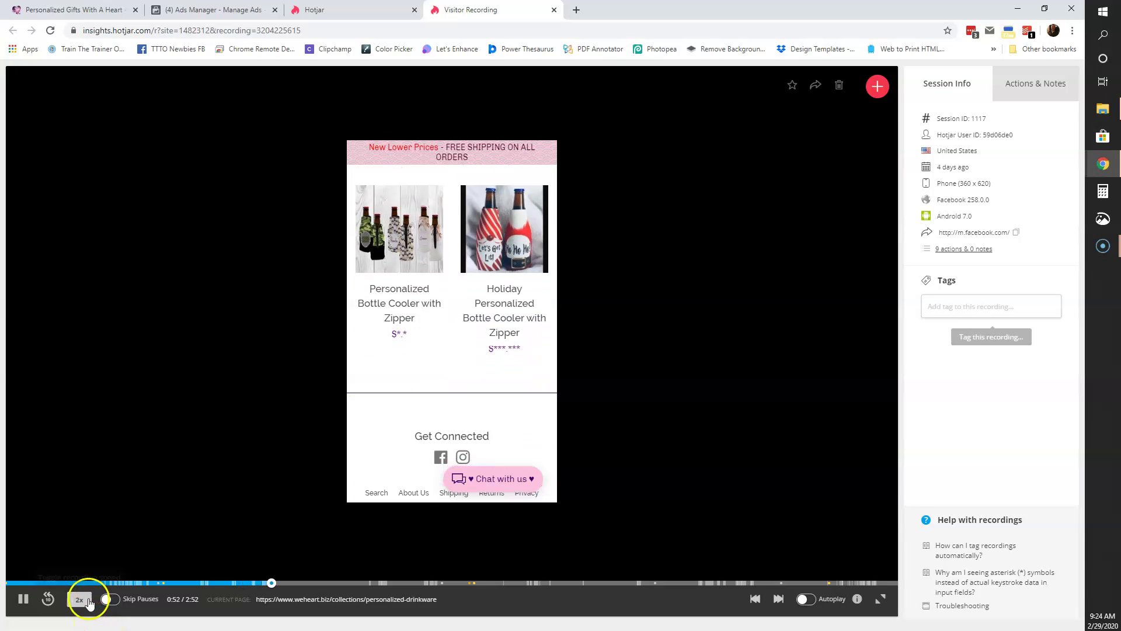
{"action": "left_click", "coordinate": [80, 600]}
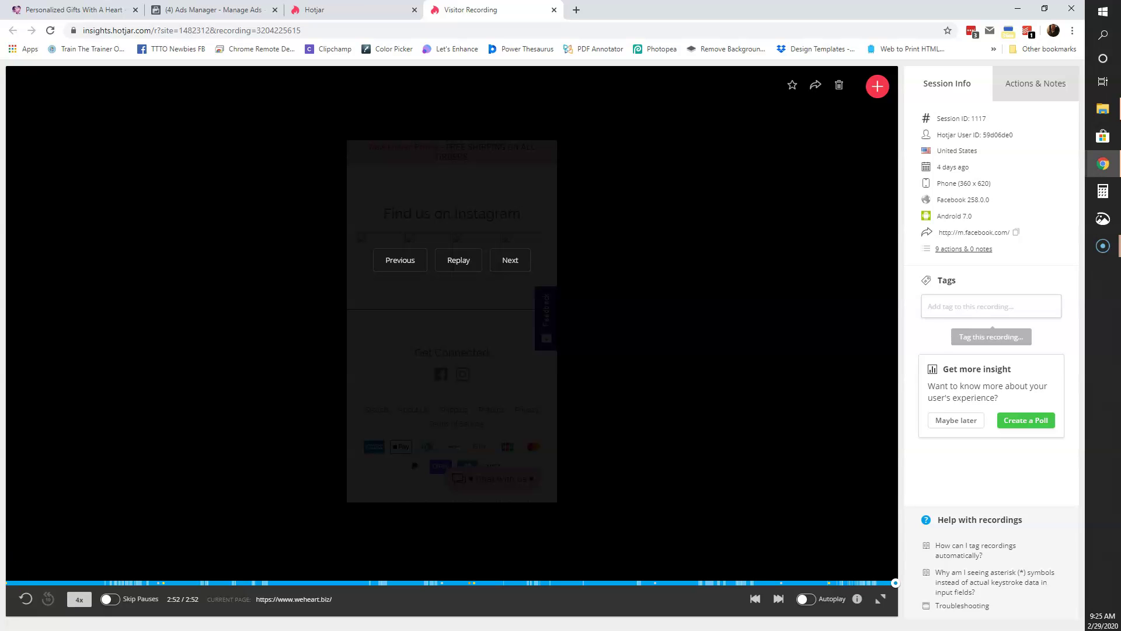
Switch to the weheart.biz store, expand the Shop Gifts categories and open the Custom Stemless Wine Glass from the Personalized Gifts collection.
{"action": "left_click", "coordinate": [85, 10]}
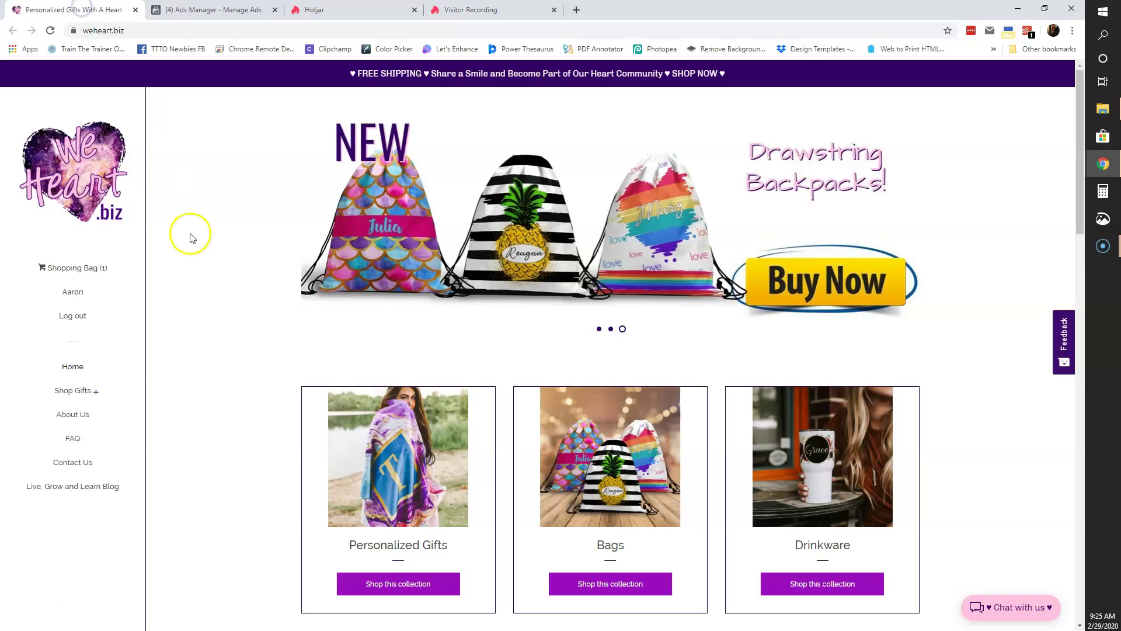
{"action": "left_click", "coordinate": [75, 392]}
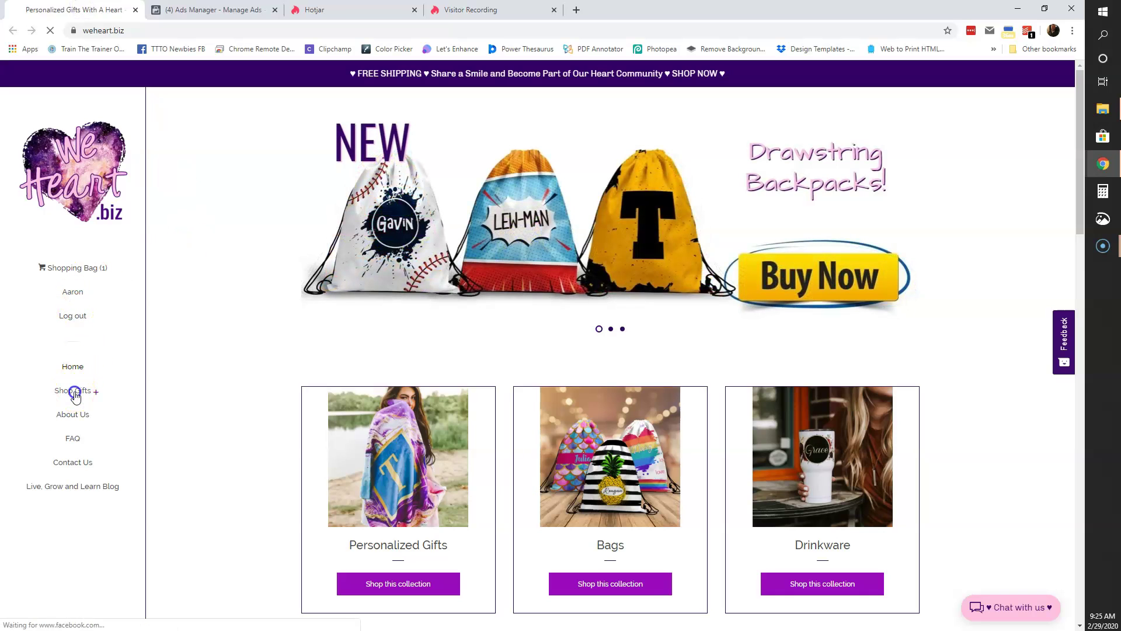
{"action": "left_click", "coordinate": [95, 392]}
{"action": "left_click", "coordinate": [420, 447]}
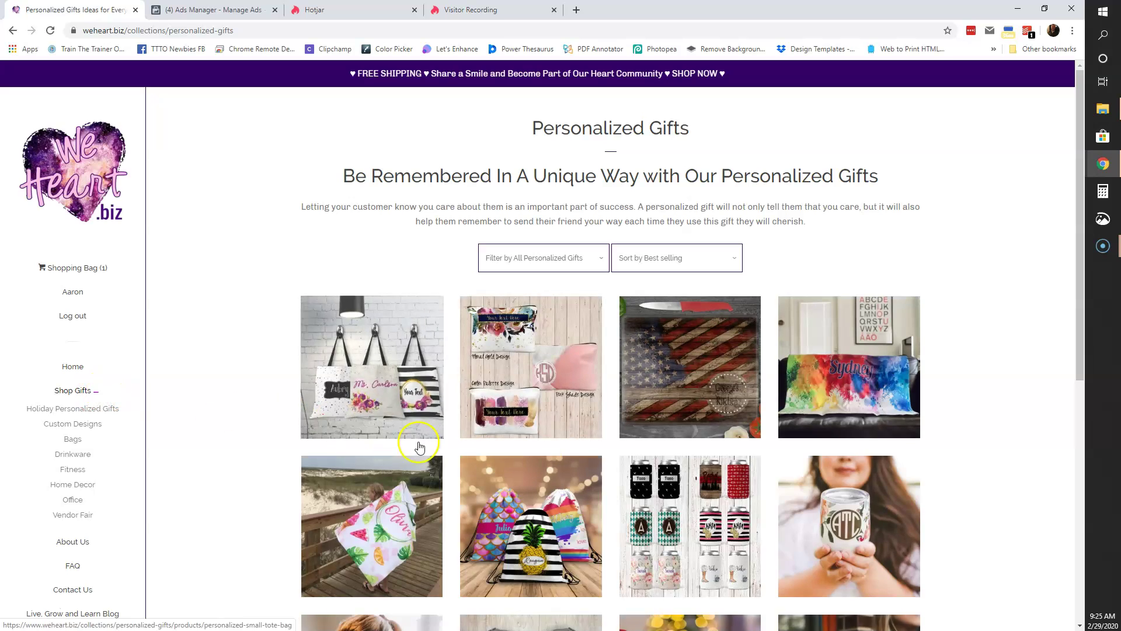
{"action": "left_click", "coordinate": [462, 395]}
{"action": "left_click", "coordinate": [268, 389]}
Examine the Custom Stemless Wine Glass page, from its price and design options through the thumbnails, description and reviews to the related products.
{"action": "scroll", "coordinate": [268, 390], "scroll_direction": "down", "scroll_amount": 3}
{"action": "scroll", "coordinate": [268, 390], "scroll_direction": "down", "scroll_amount": 5}
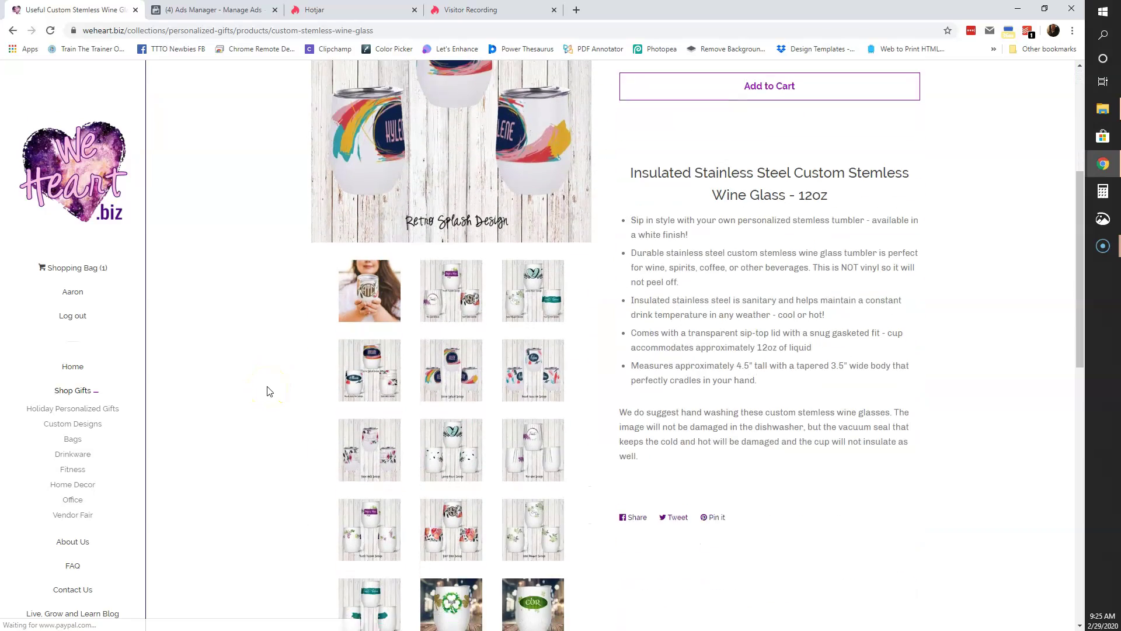
{"action": "scroll", "coordinate": [268, 391], "scroll_direction": "down", "scroll_amount": 3}
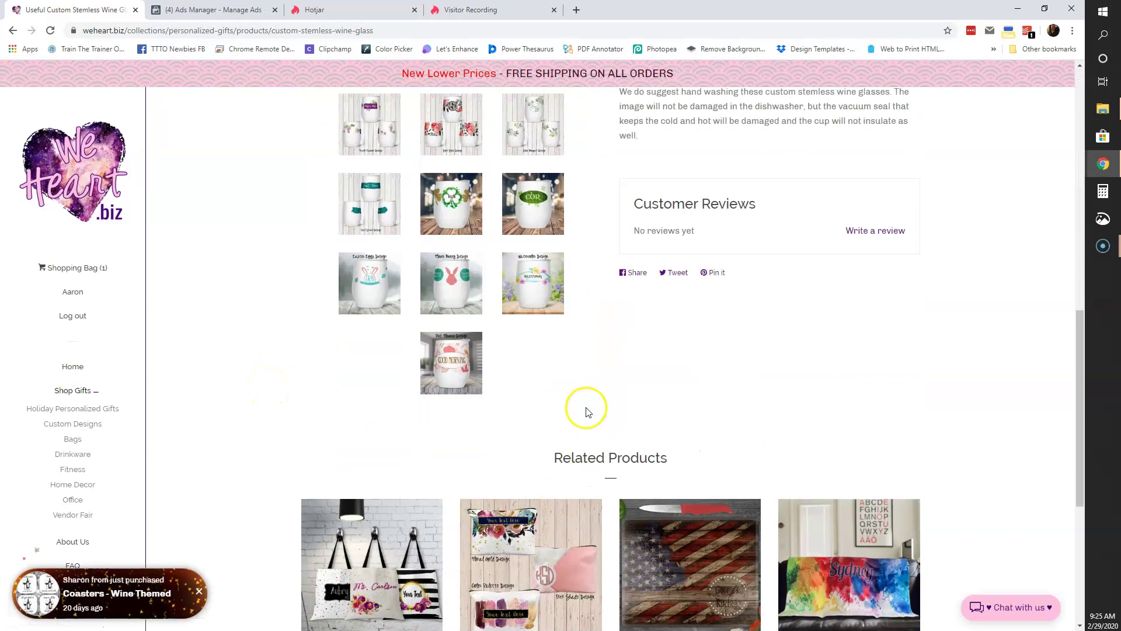
{"action": "scroll", "coordinate": [606, 419], "scroll_direction": "down", "scroll_amount": 5}
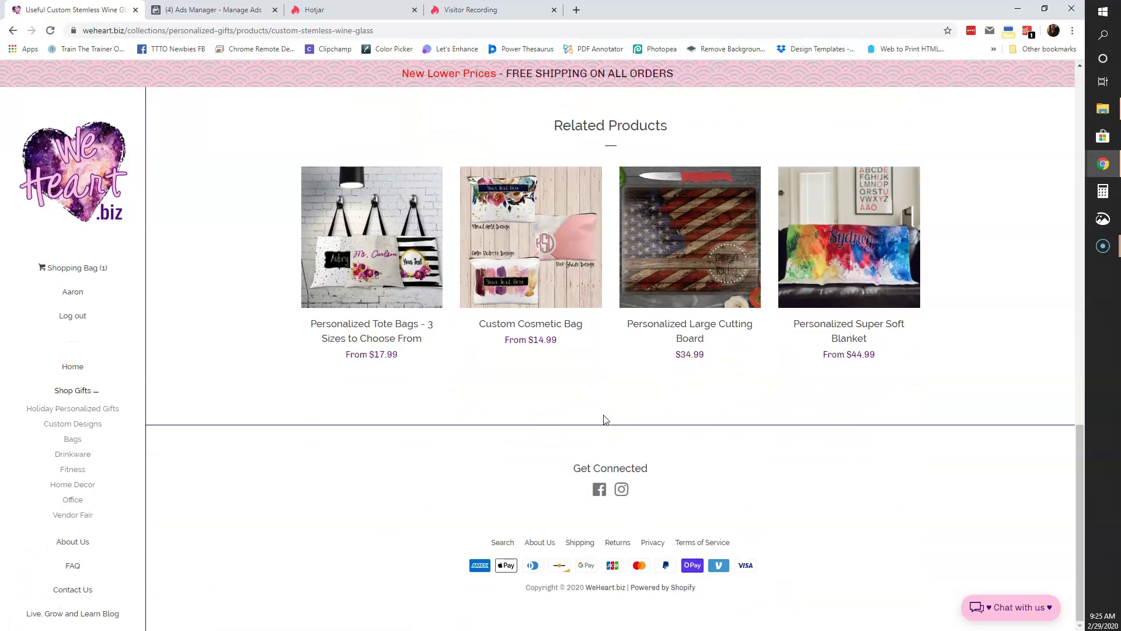
{"action": "scroll", "coordinate": [605, 420], "scroll_direction": "up", "scroll_amount": 5}
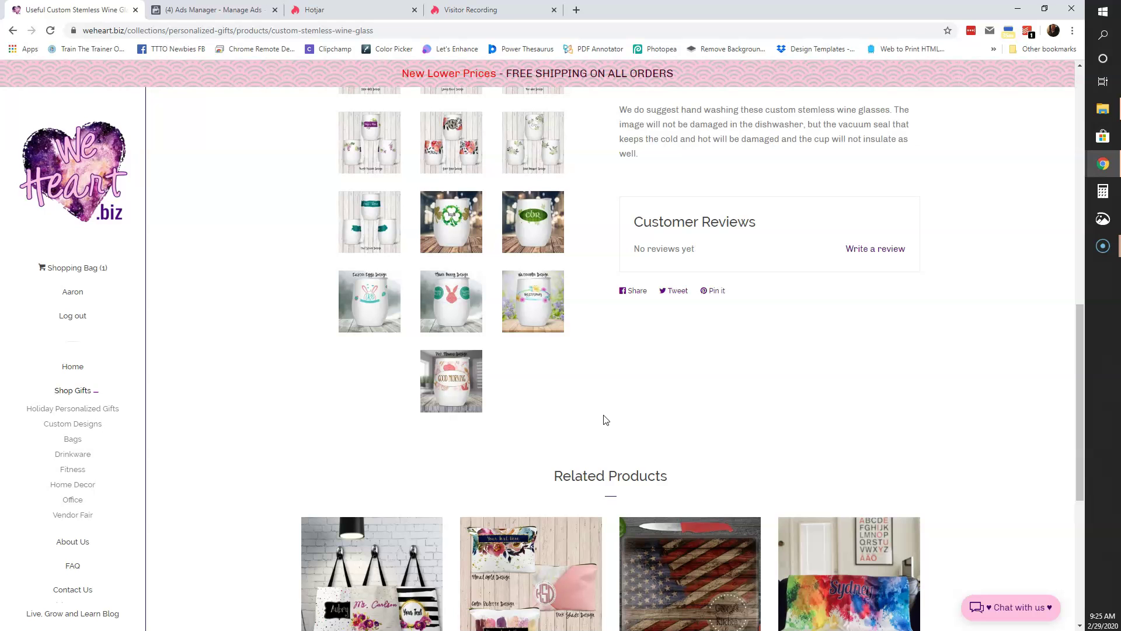
{"action": "scroll", "coordinate": [468, 250], "scroll_direction": "up", "scroll_amount": 4}
{"action": "left_click", "coordinate": [467, 250]}
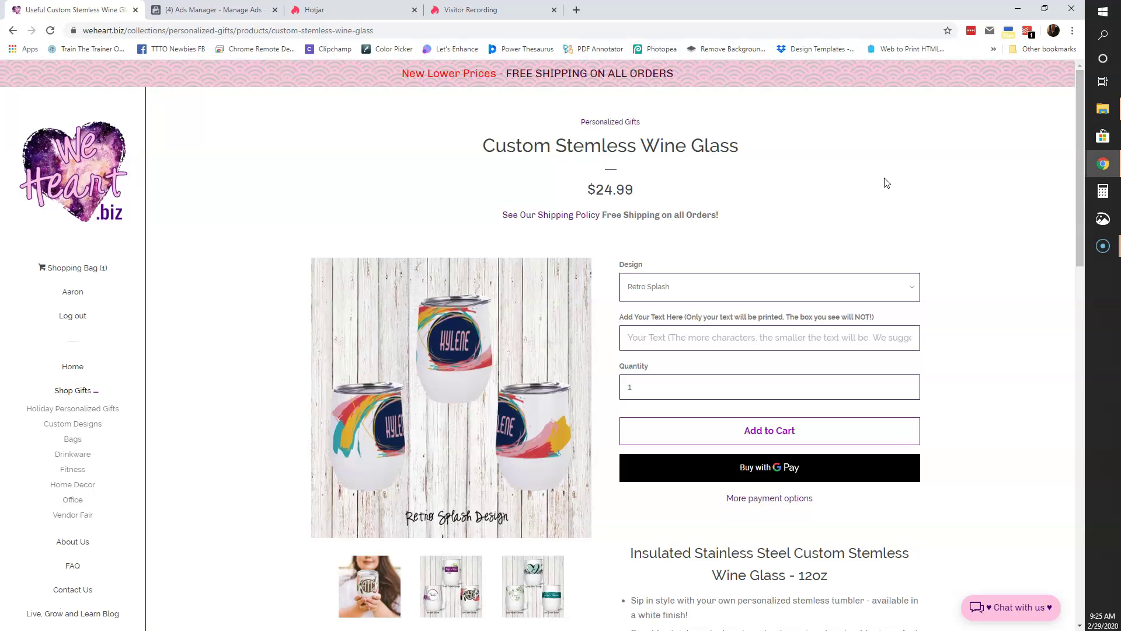
{"action": "left_click", "coordinate": [876, 203]}
Close the finished visitor recording and return to the Hotjar recordings list for 24 Feb 2020 to 25 Feb 2020.
{"action": "left_click", "coordinate": [461, 10]}
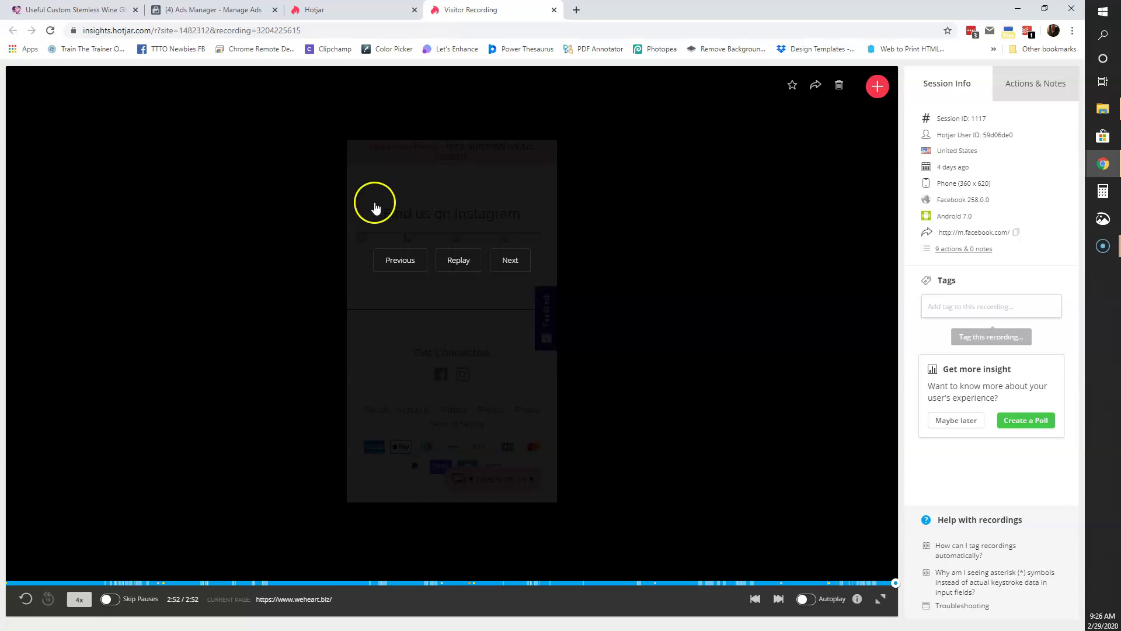
{"action": "left_click", "coordinate": [554, 10]}
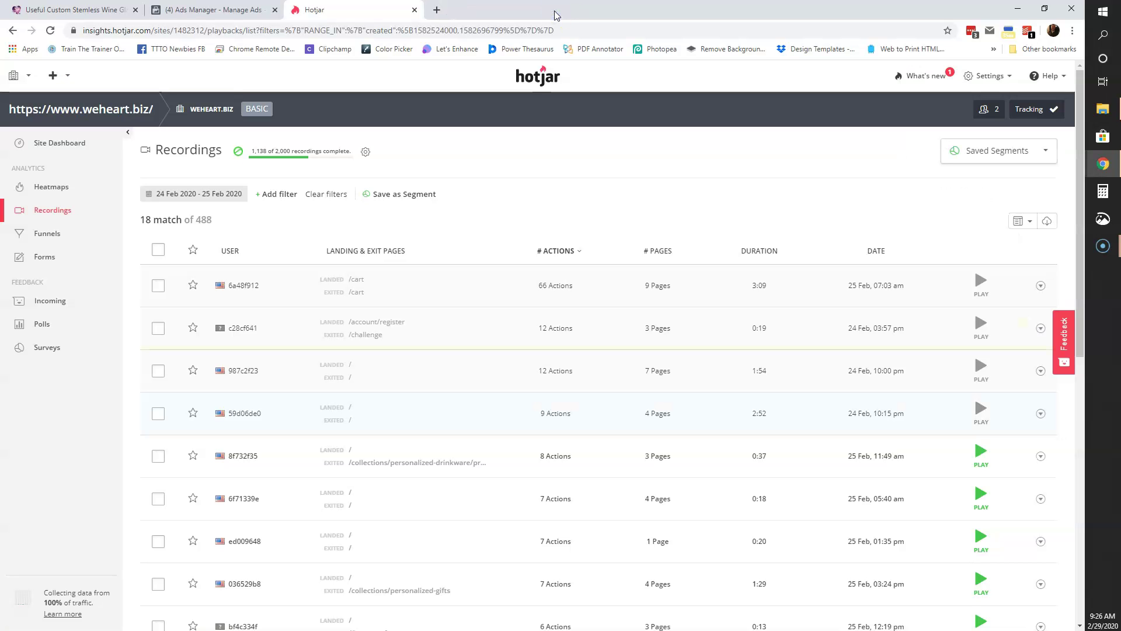
{"action": "left_click", "coordinate": [233, 12]}
{"action": "left_click", "coordinate": [355, 12]}
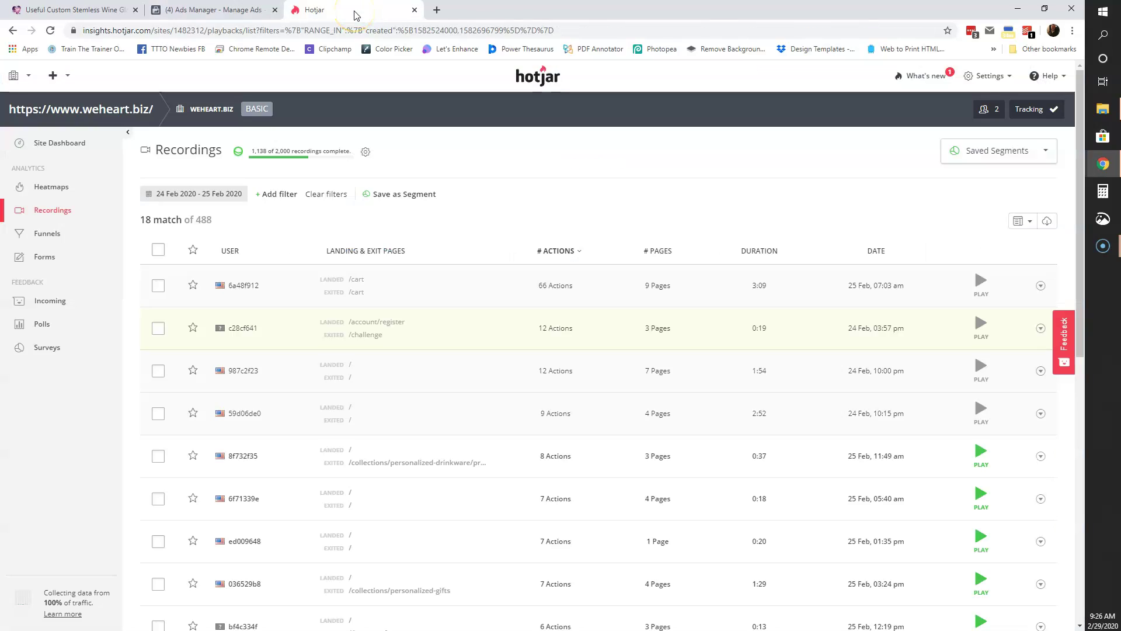